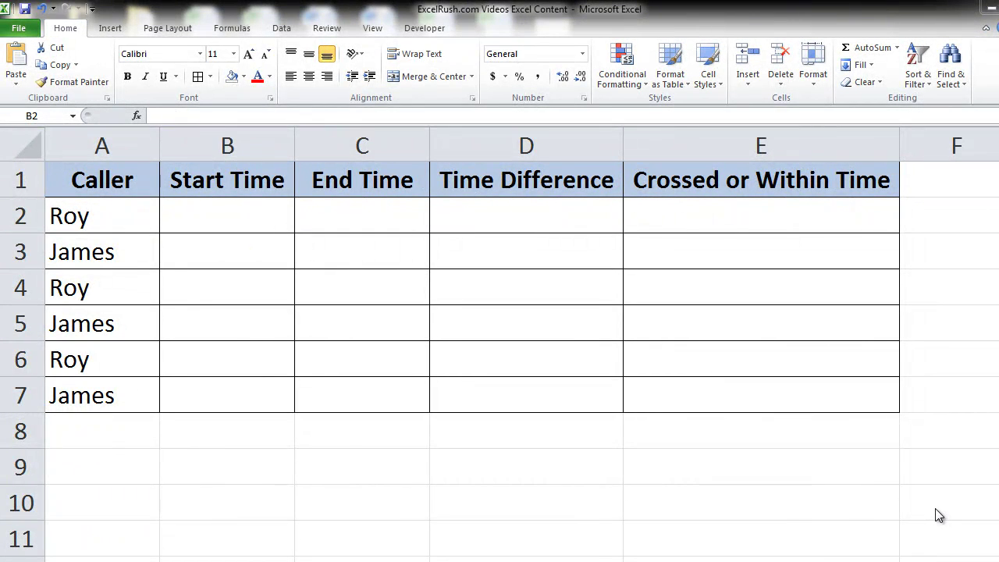
# - Apply the 1:30:55 PM Time format to the Start and End Time cells B2:C7
pyautogui.click(229, 217)
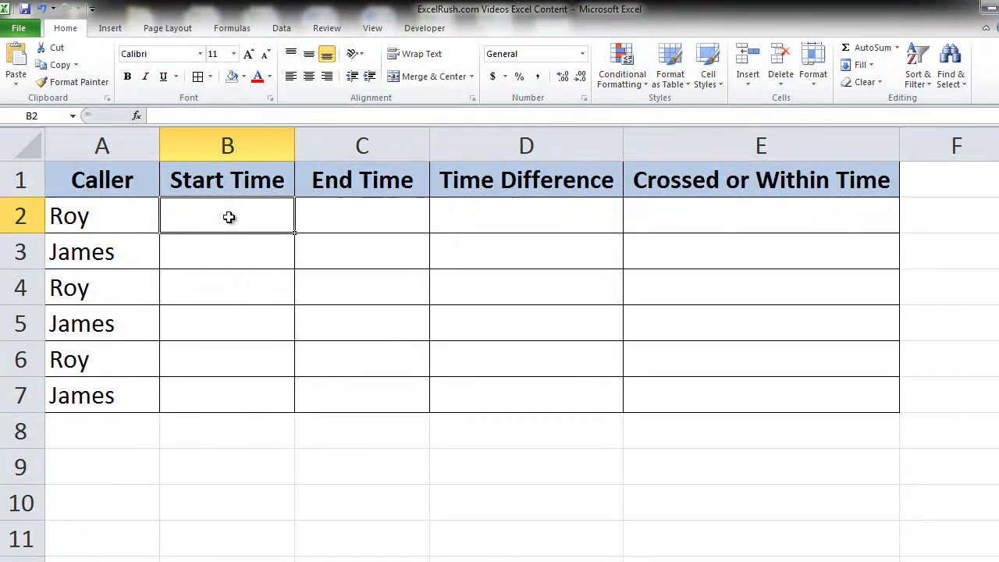
pyautogui.hotkey('shift', 'Right')
pyautogui.hotkey('shift', 'Down')
pyautogui.hotkey('shift', 'Down')
pyautogui.hotkey('shift', 'Down')
pyautogui.hotkey('shift', 'Down')
pyautogui.hotkey('shift', 'Down')
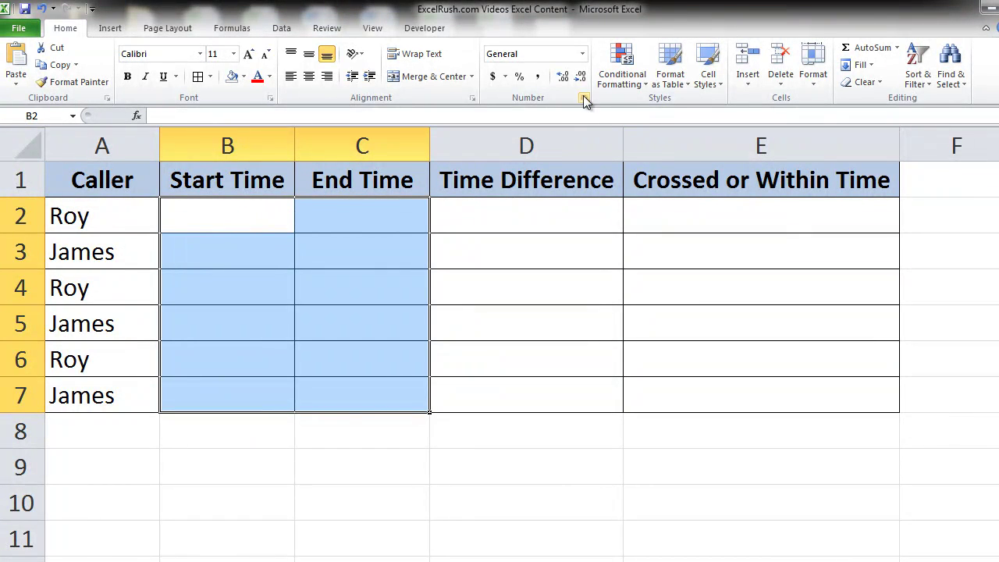
pyautogui.click(583, 54)
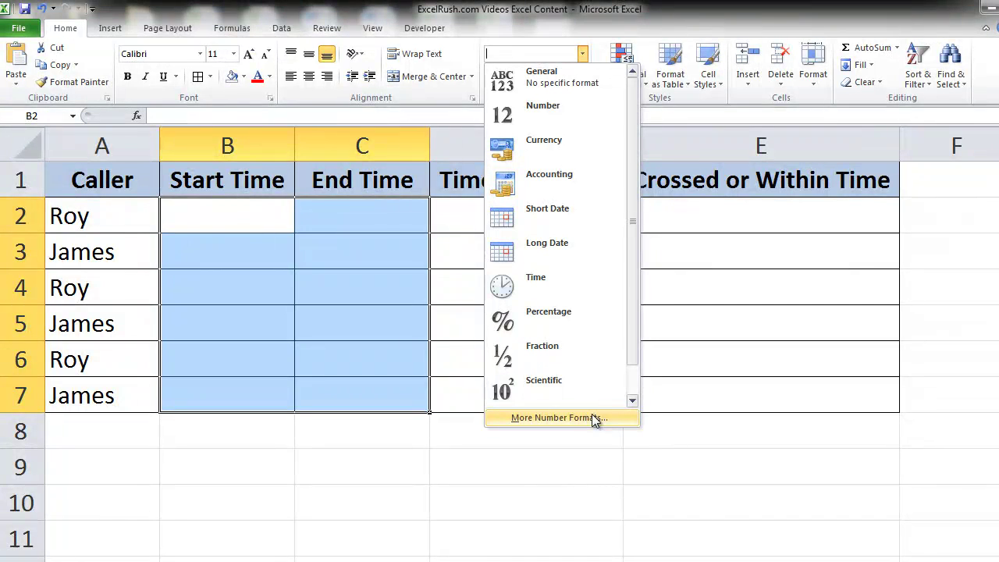
pyautogui.click(623, 417)
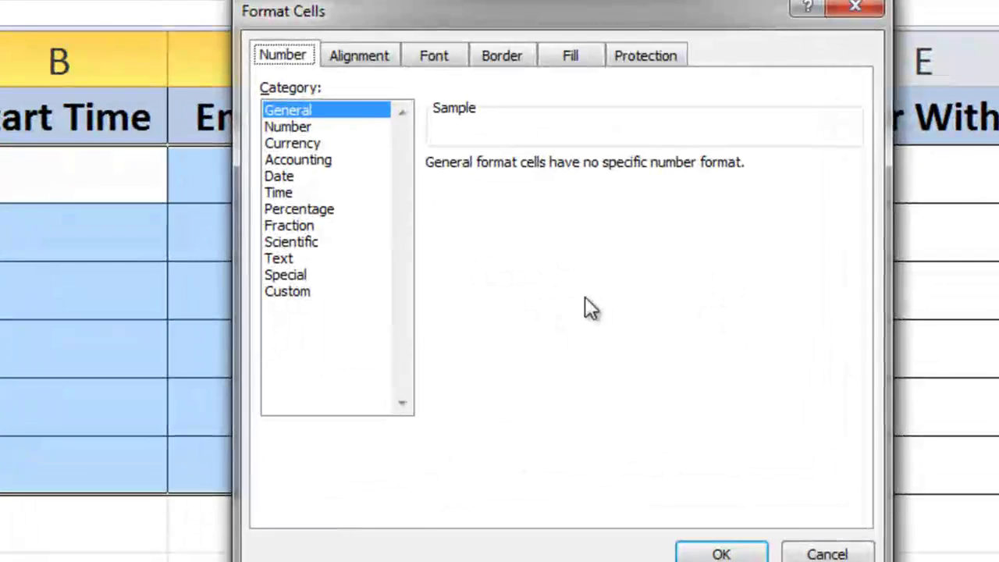
pyautogui.click(321, 197)
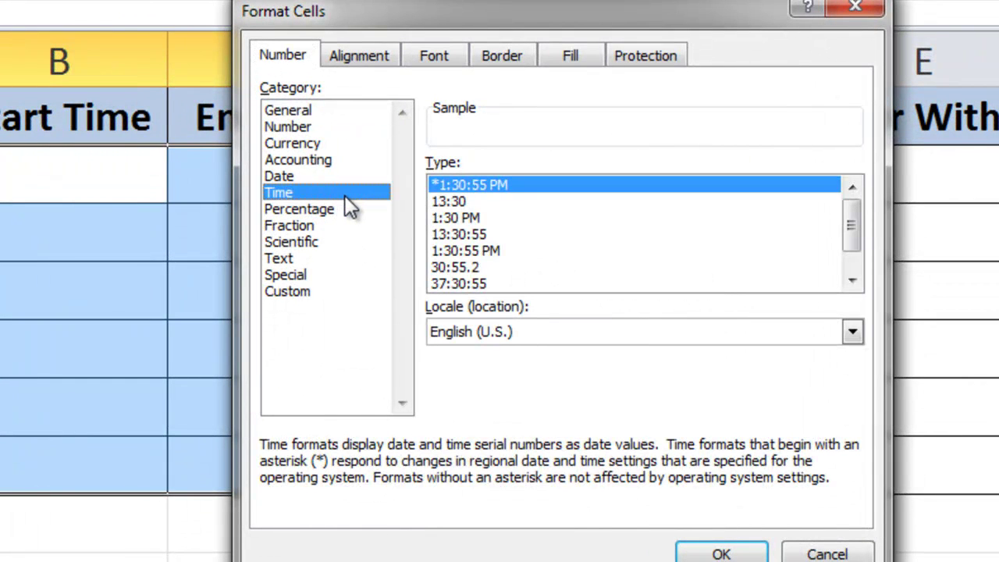
pyautogui.click(502, 250)
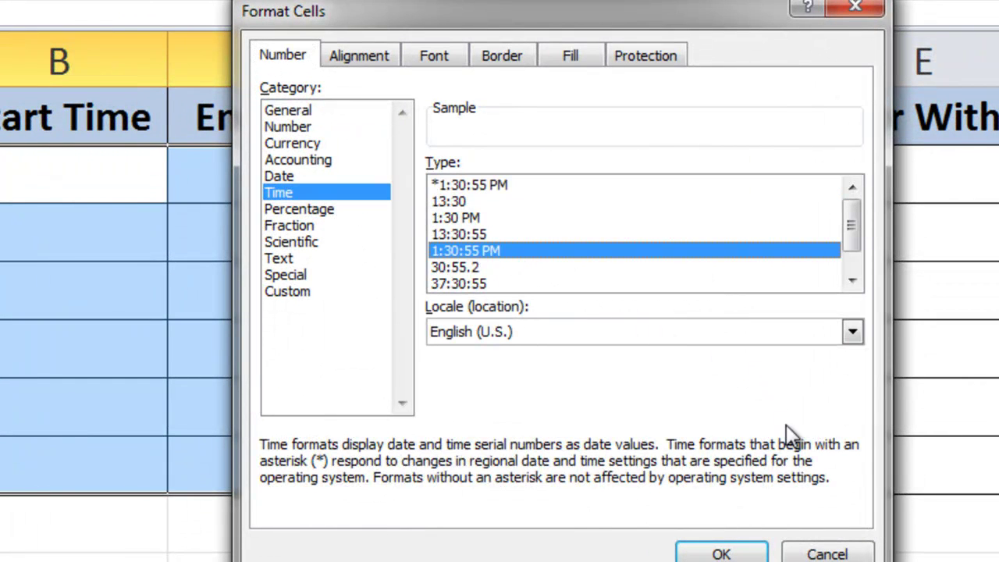
pyautogui.click(760, 552)
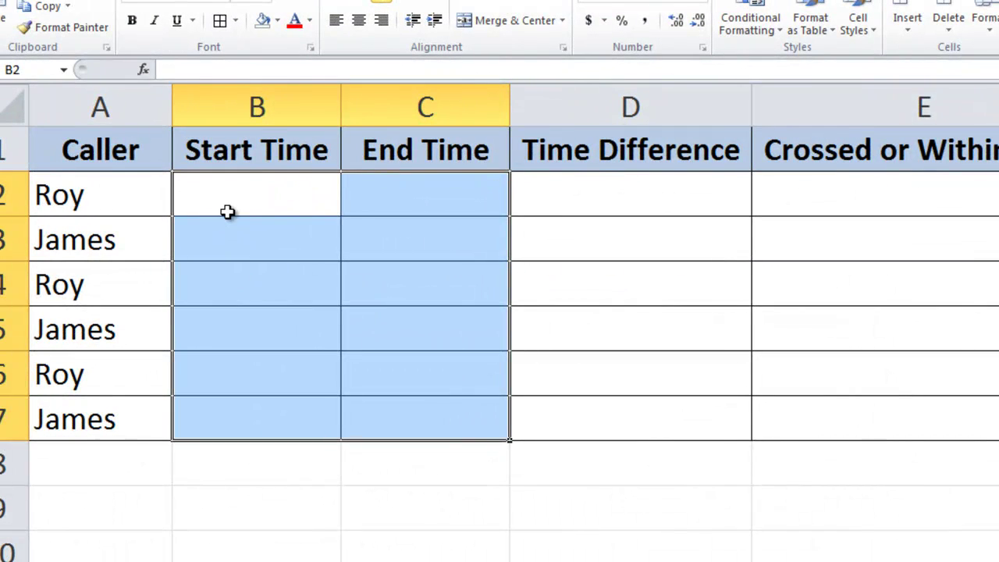
# - Enter the first call's start time 4:00 pm in B2 and end time 4:05 pm in C2
pyautogui.click(22, 192)
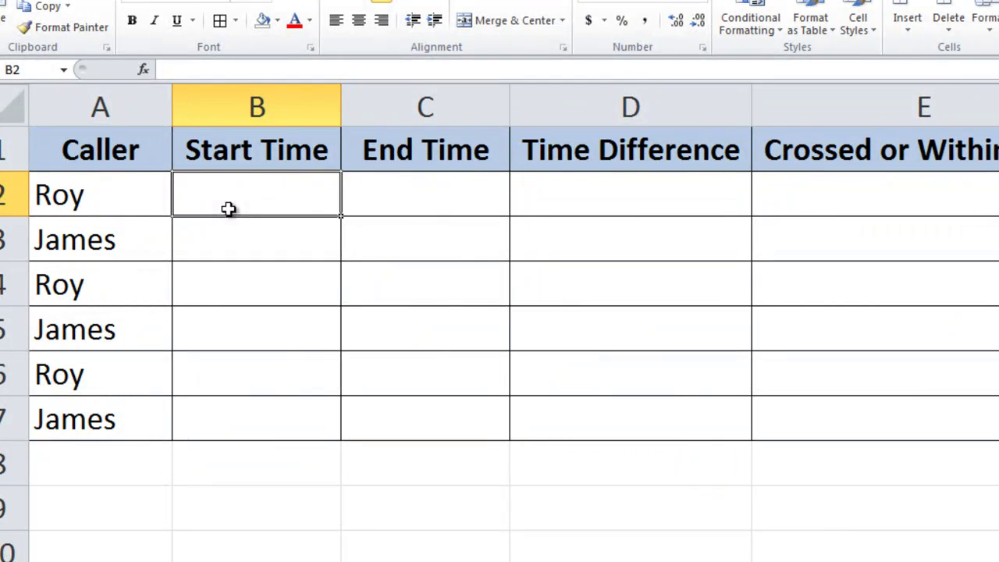
pyautogui.write('4:00 pm')
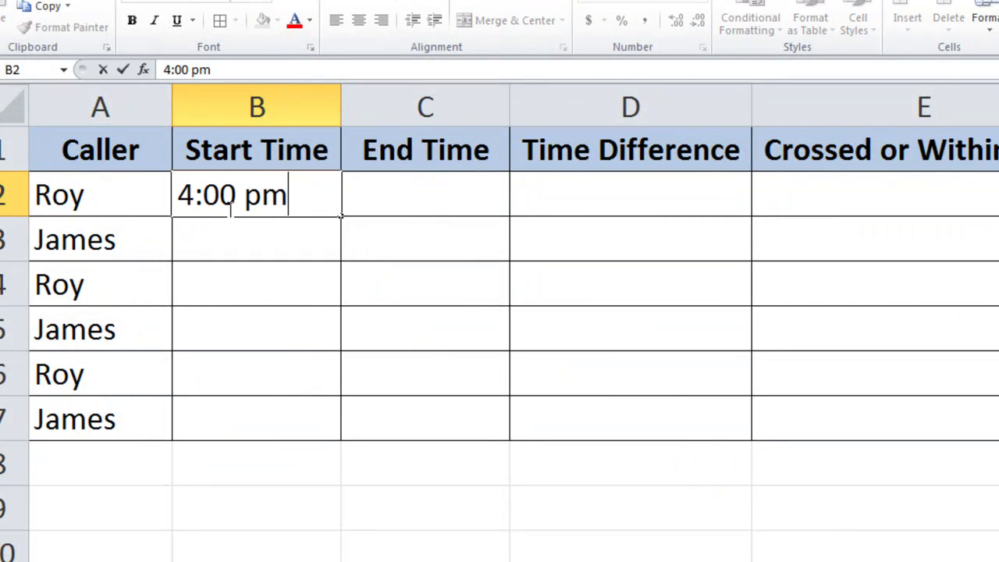
pyautogui.press('Tab')
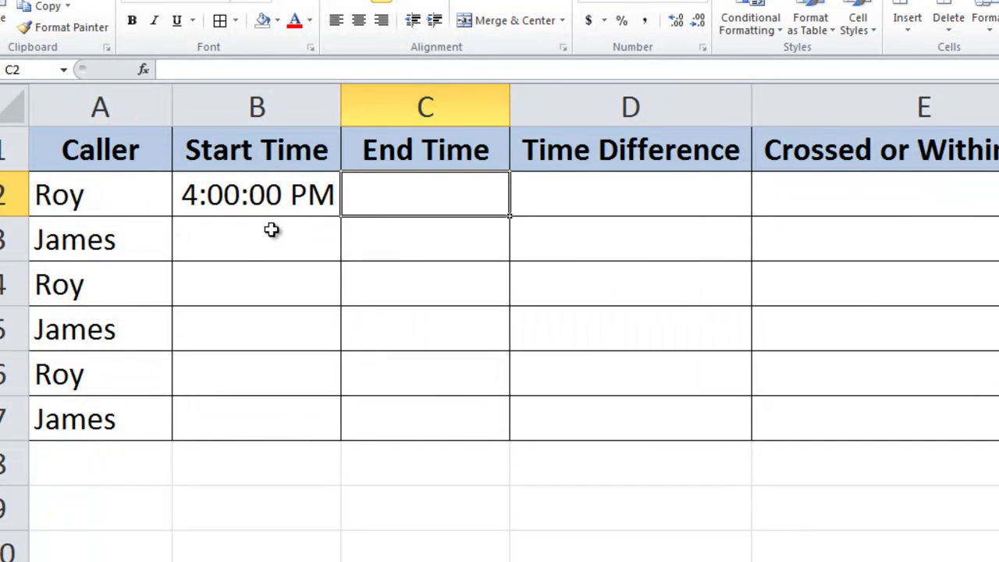
pyautogui.write('4:05')
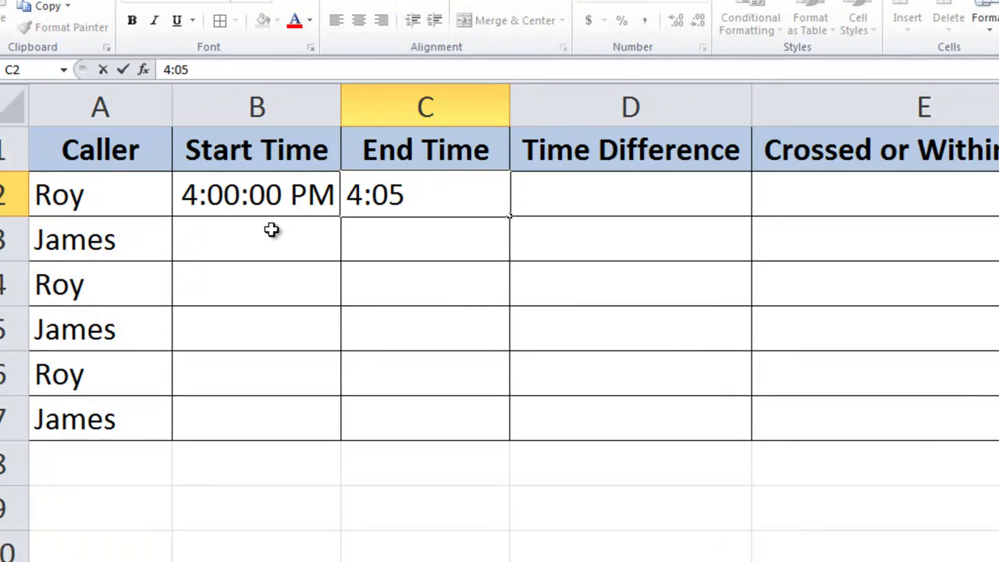
pyautogui.write(' pm')
pyautogui.press('Return')
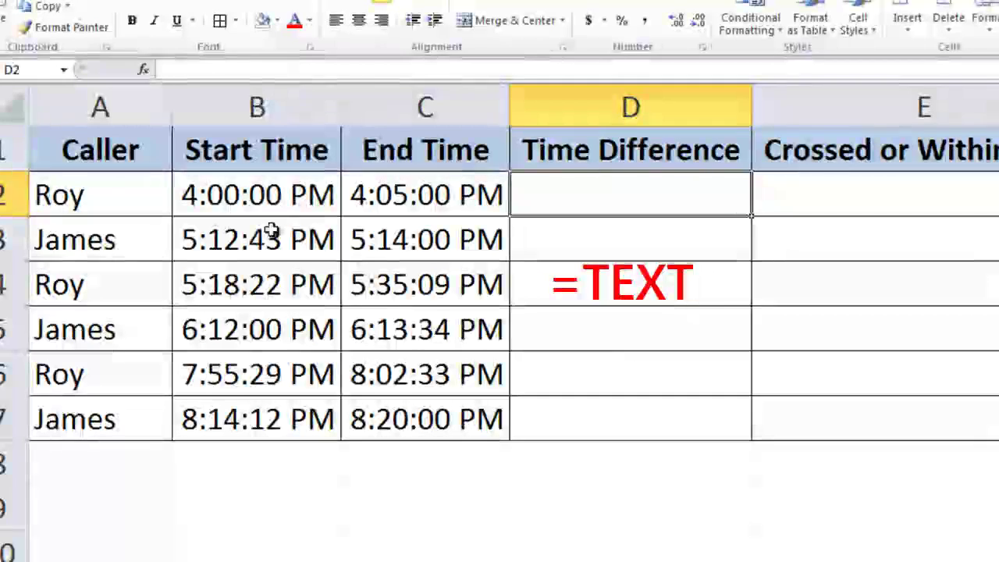
# - Enter =TEXT(C2-B2,"HH:MM:SS") in D2 and fill it down to D7
pyautogui.write('=te')
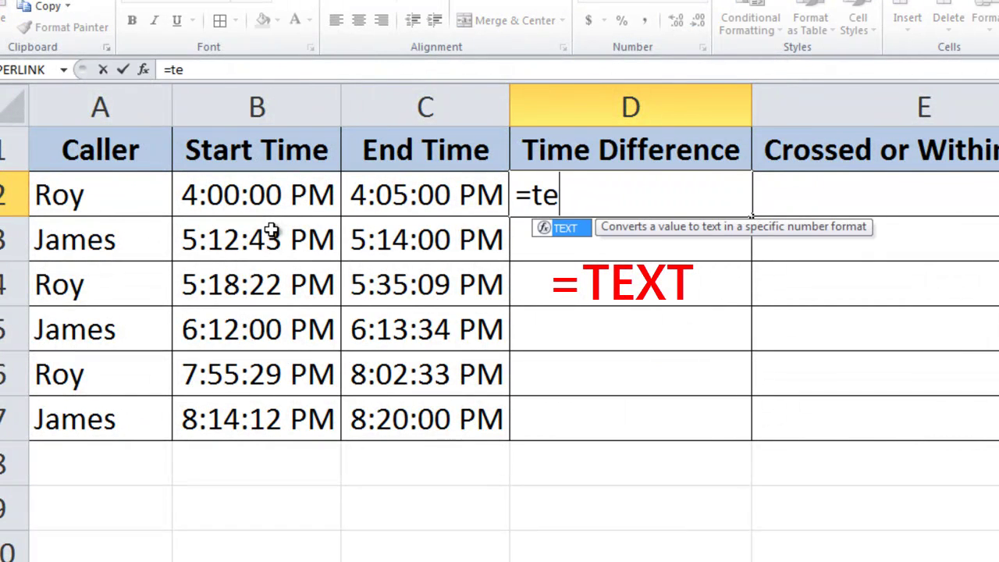
pyautogui.press('Tab')
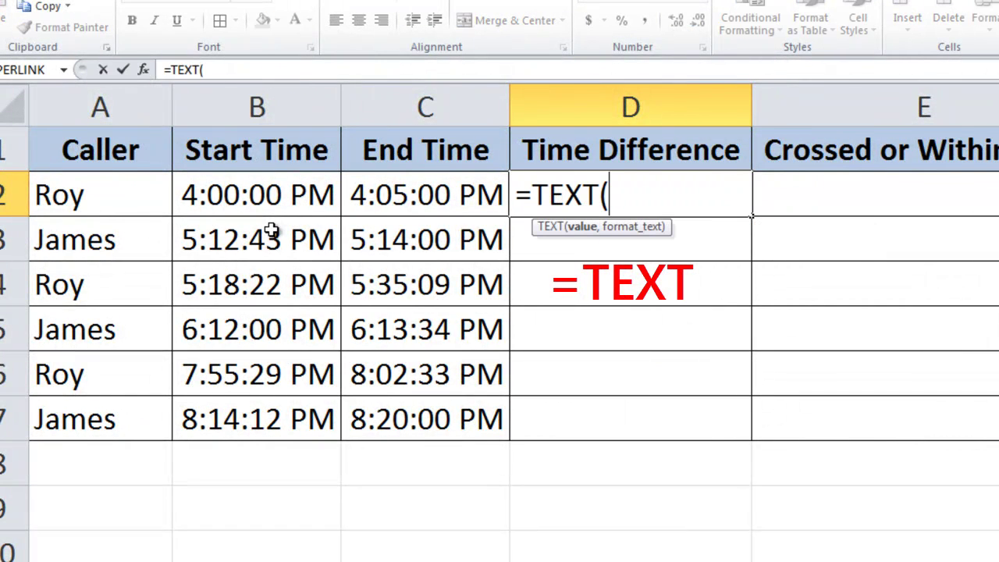
pyautogui.press('Left')
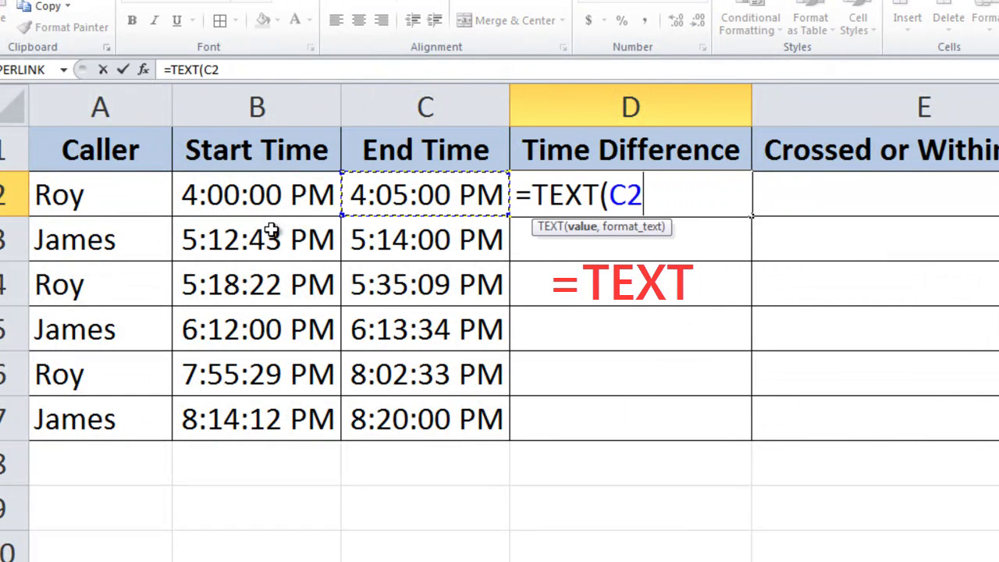
pyautogui.write('-')
pyautogui.press('Left')
pyautogui.press('Left')
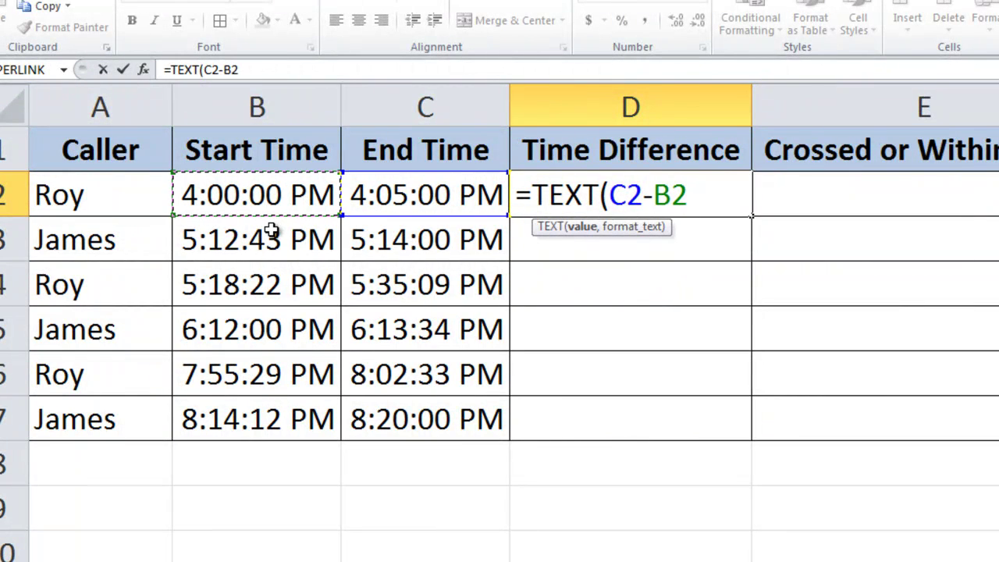
pyautogui.write(',')
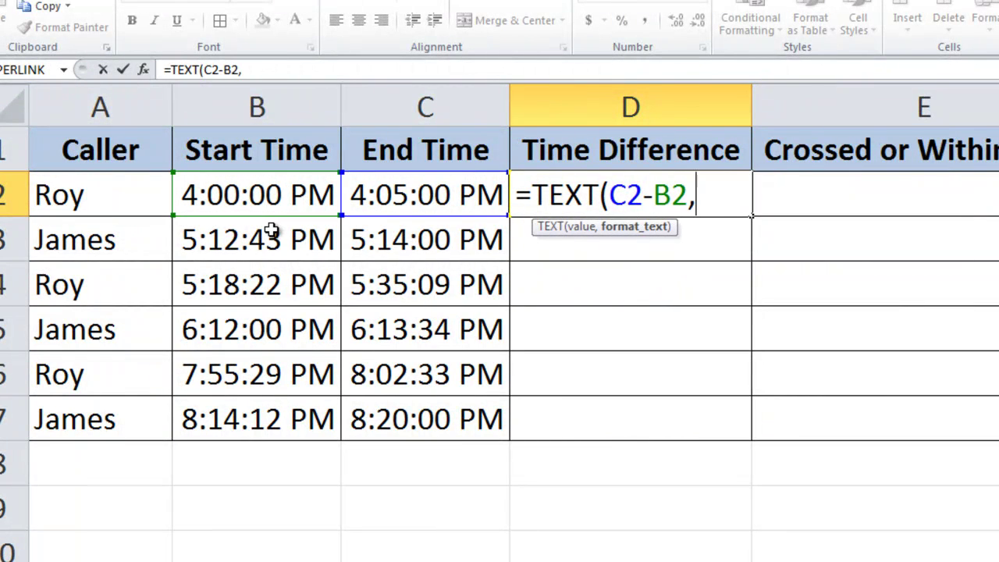
pyautogui.write('"HH:MM:')
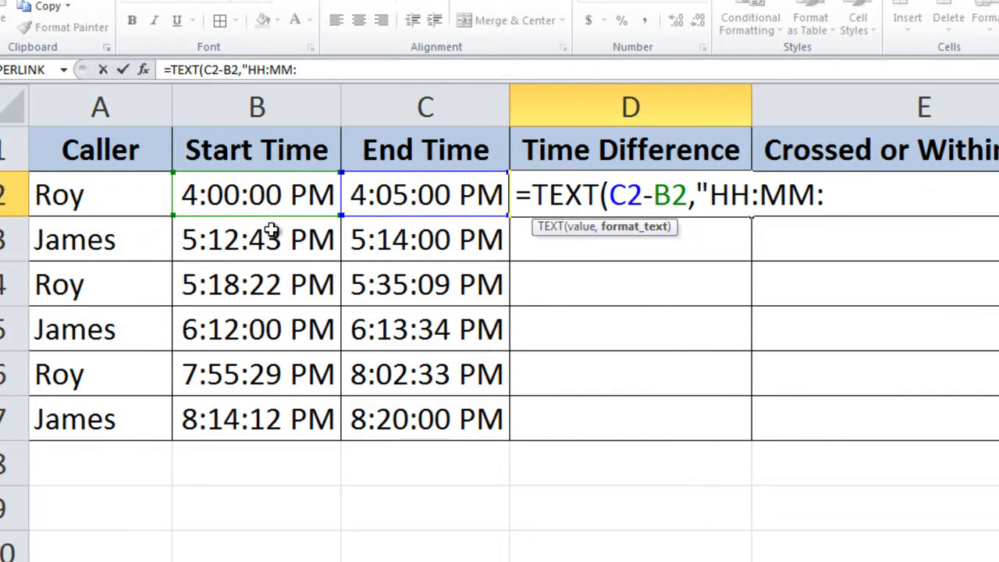
pyautogui.write('SS")')
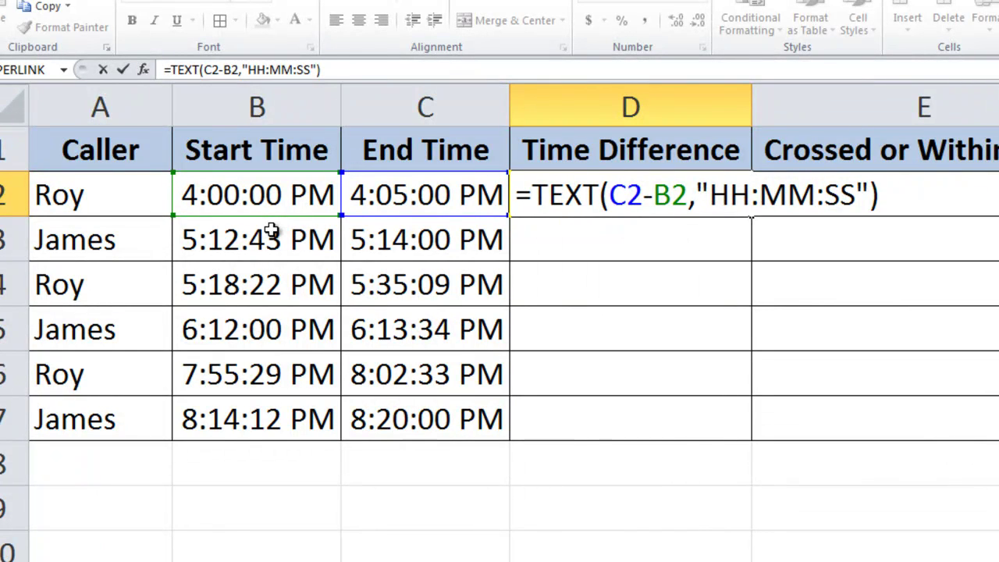
pyautogui.press('Return')
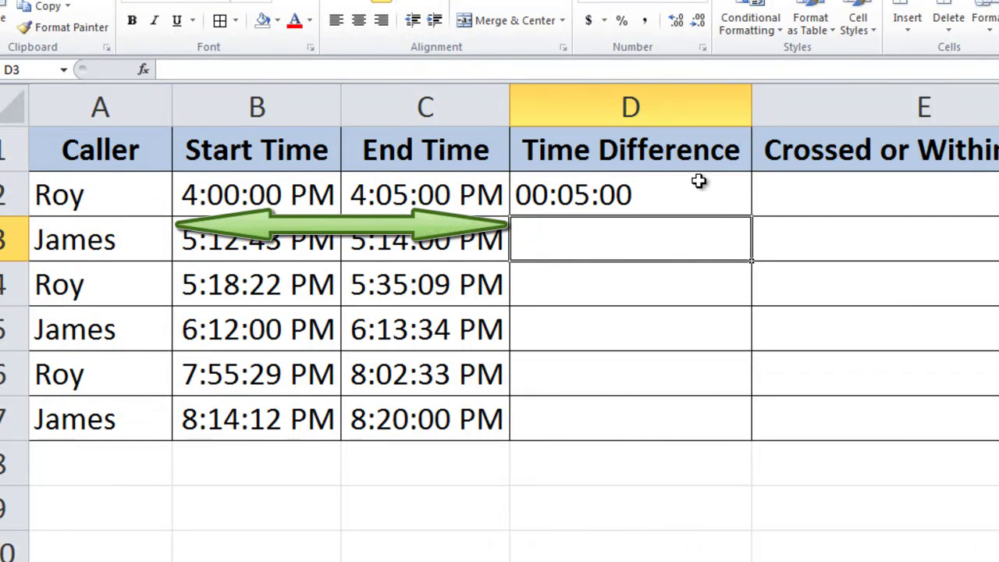
pyautogui.click(728, 195)
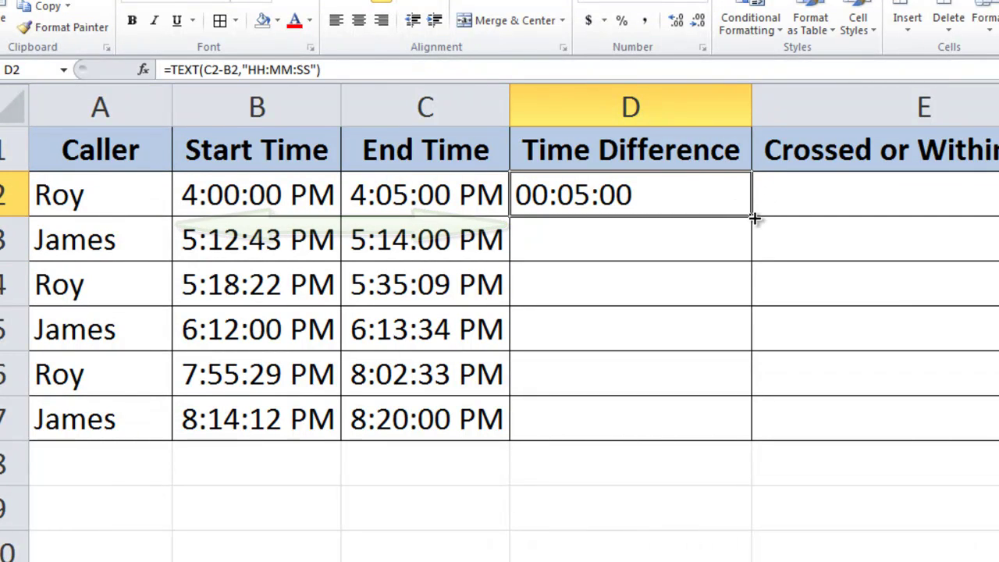
pyautogui.moveTo(754, 218); pyautogui.dragTo(756, 428)
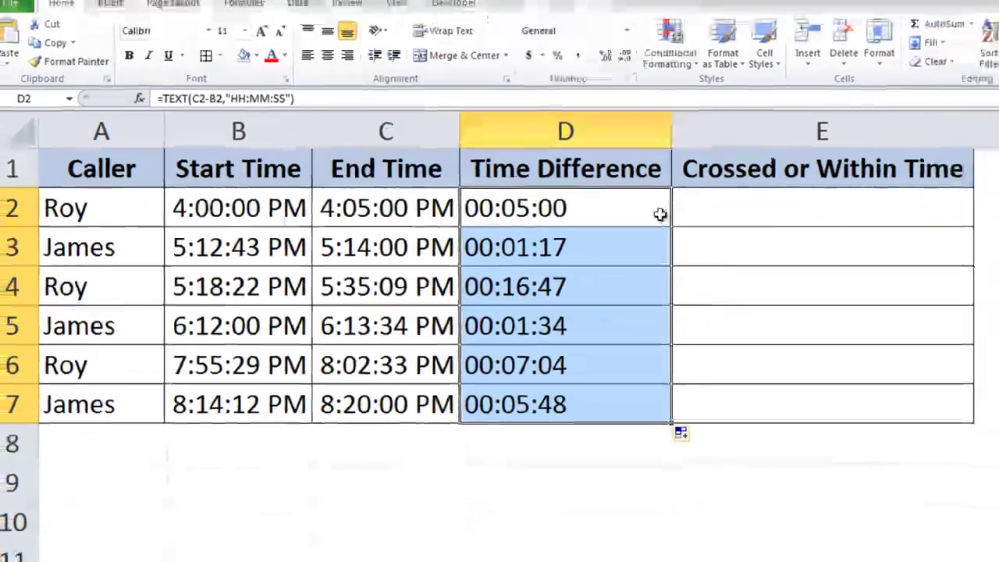
pyautogui.click(841, 185)
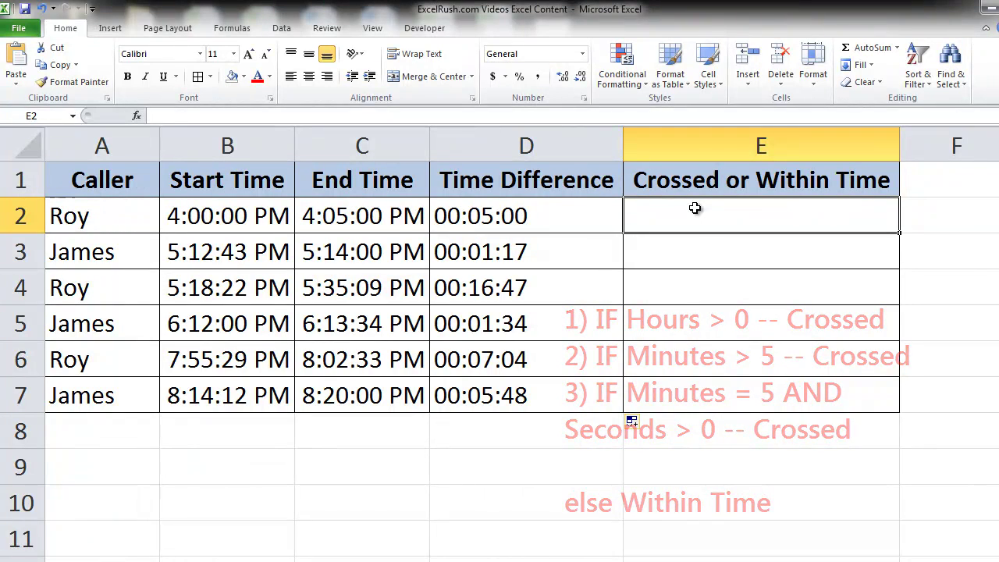
# - Start E2's formula with =IF(HOUR(D2)>0,"Crossed", for calls over an hour
pyautogui.write('=i')
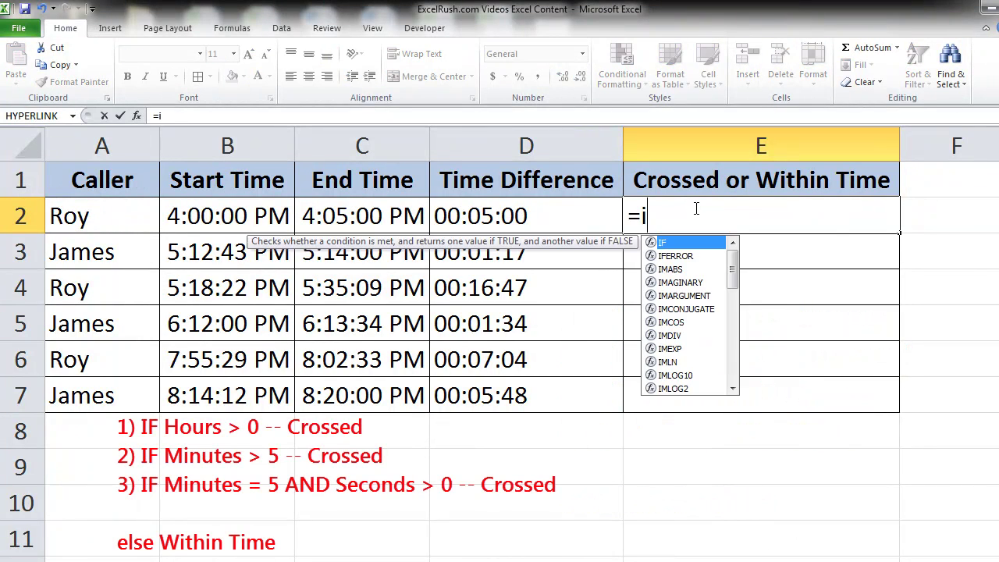
pyautogui.press('Tab')
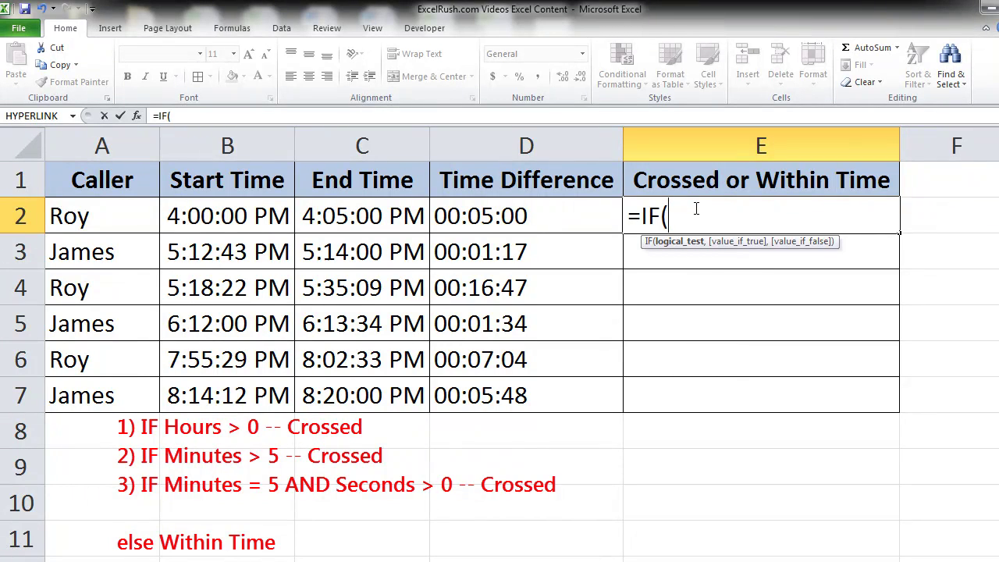
pyautogui.write('hou')
pyautogui.press('Tab')
pyautogui.press('Left')
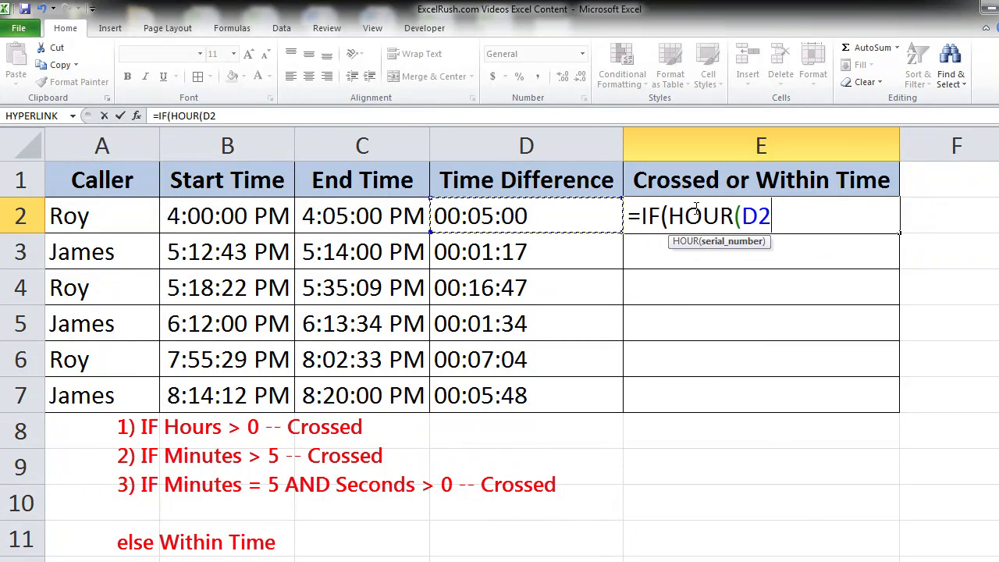
pyautogui.write(')')
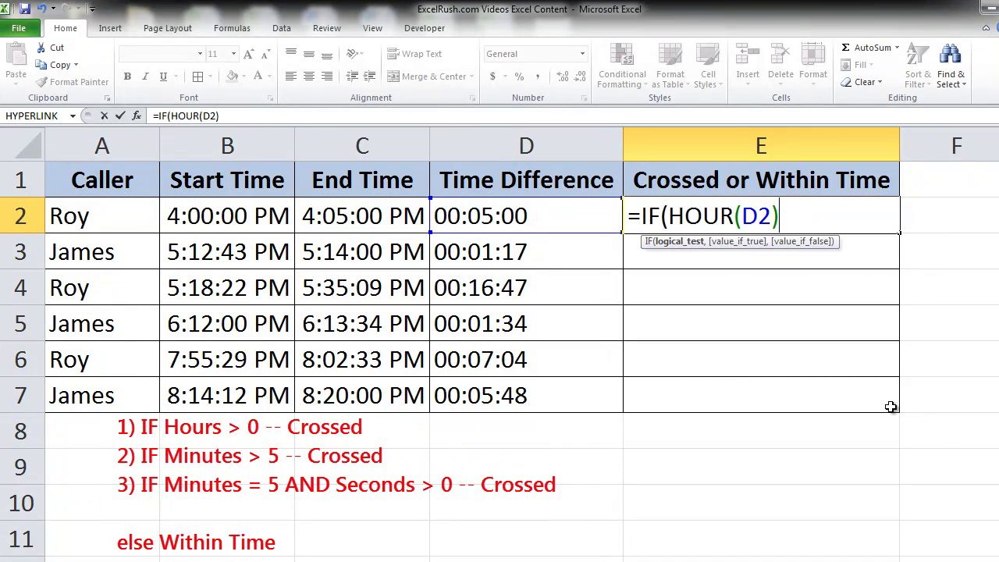
pyautogui.write('>0,')
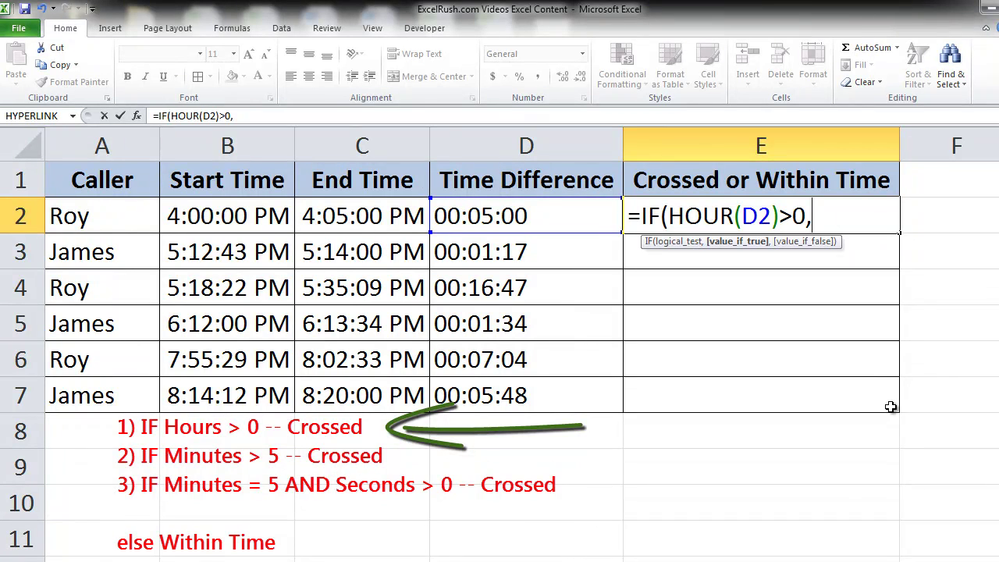
pyautogui.write('"Cross')
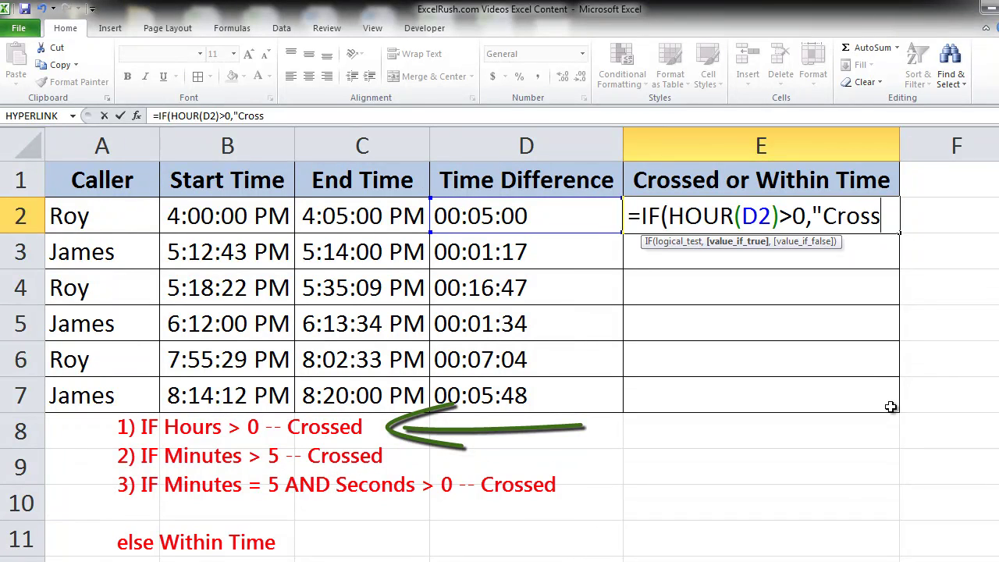
pyautogui.write('ed"')
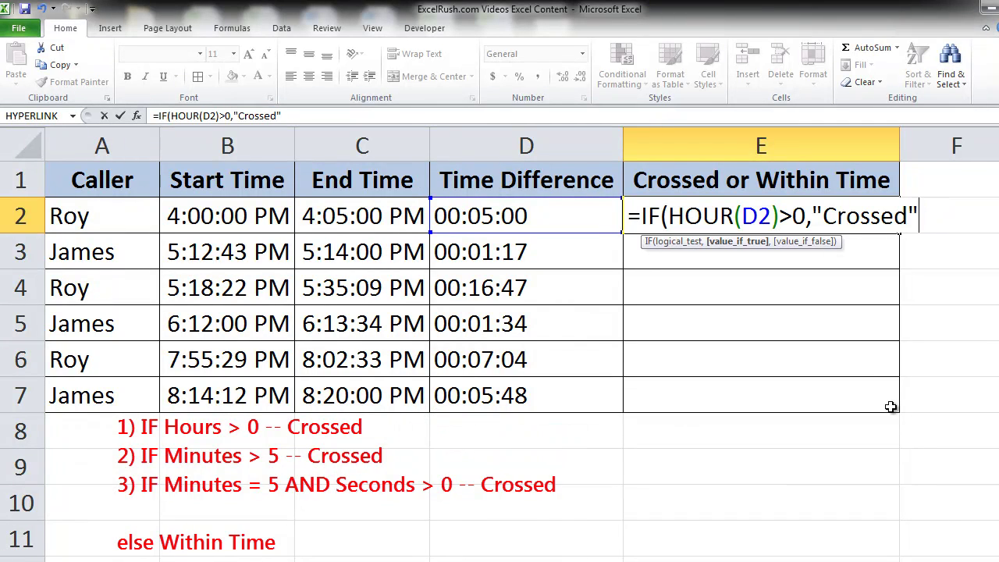
pyautogui.write(',')
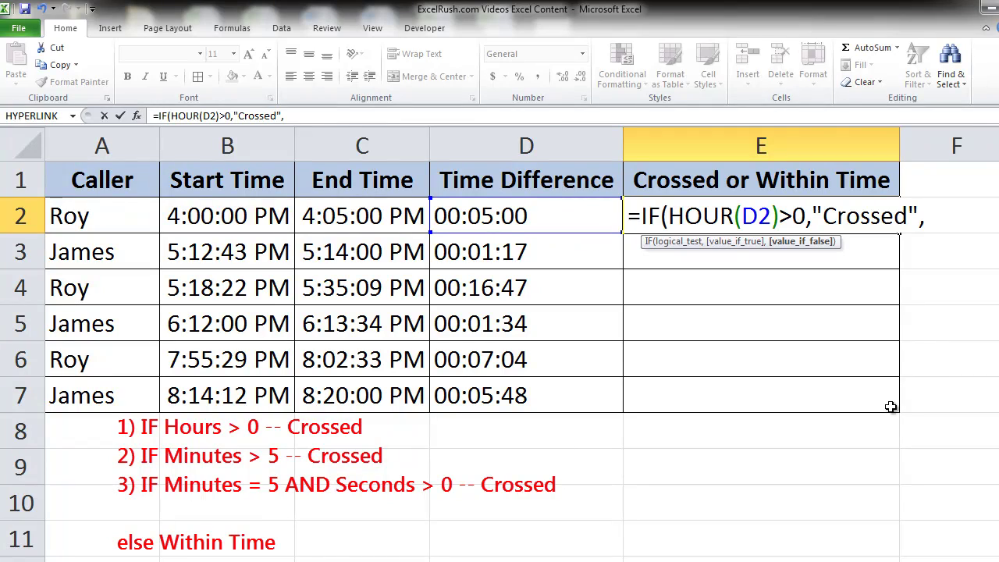
# - Add a nested IF(MINUTE(D2)>5,"Crossed", to E2's formula
pyautogui.write('if')
pyautogui.press('Tab')
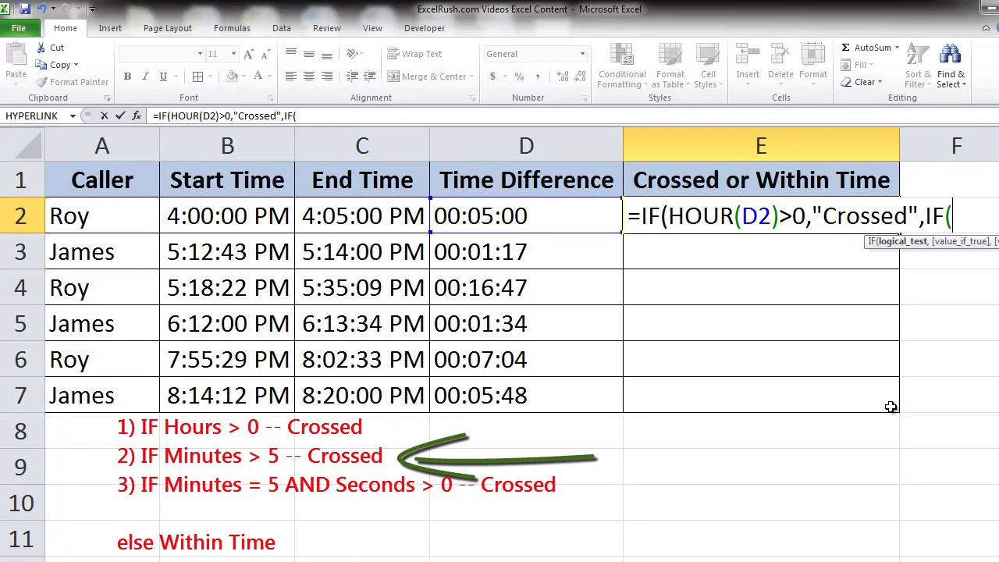
pyautogui.write('minute')
pyautogui.press('Tab')
pyautogui.press('Left')
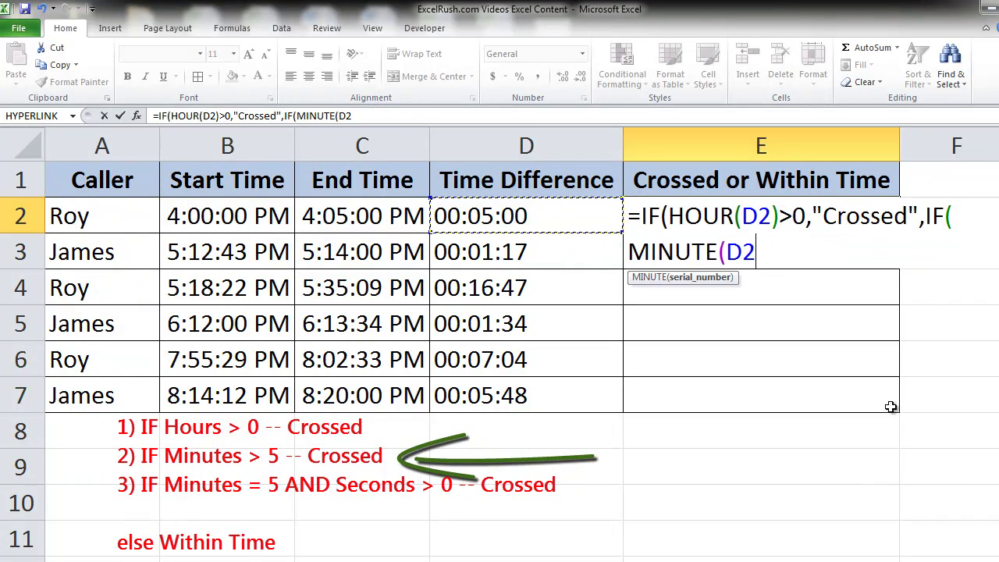
pyautogui.write(')>')
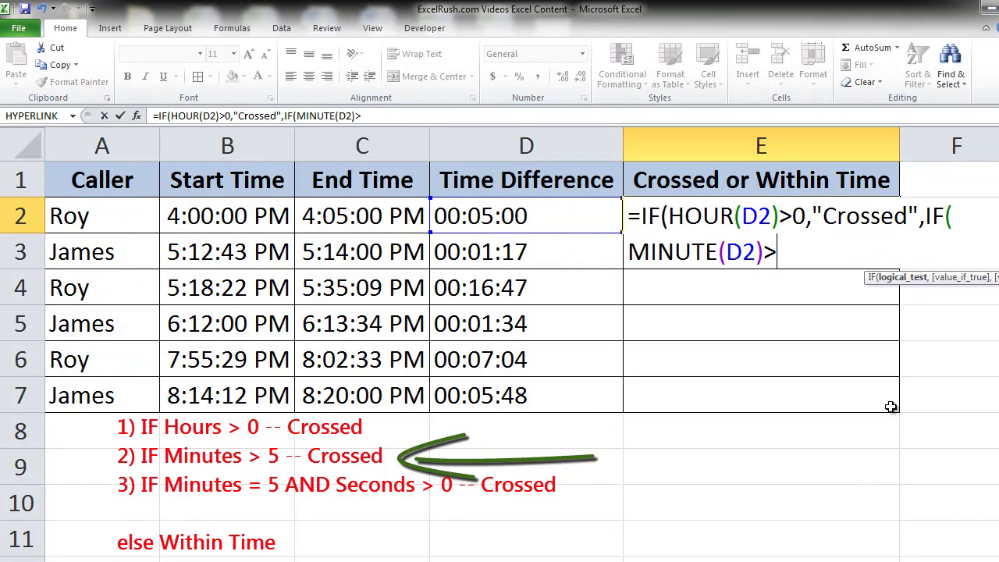
pyautogui.write('5,')
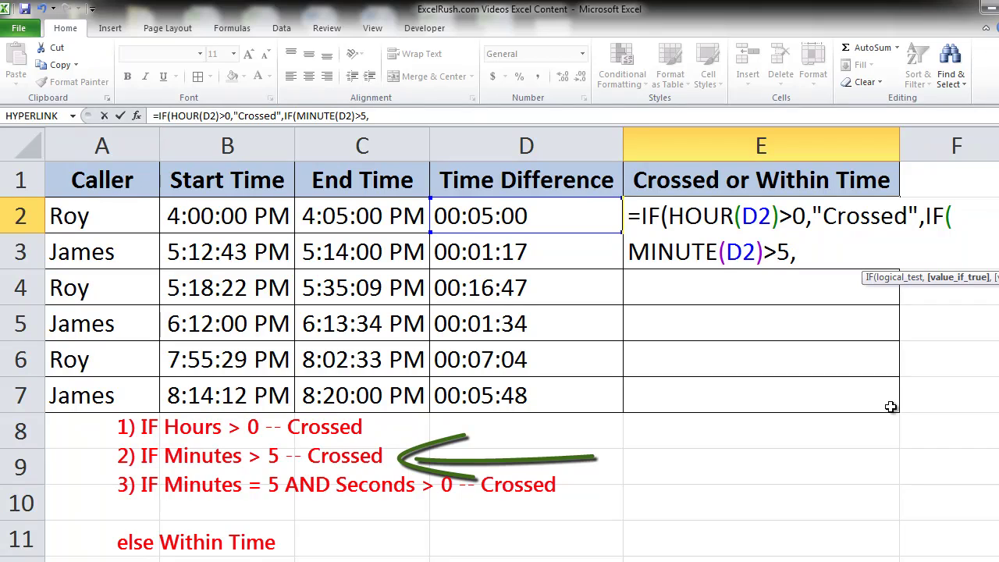
pyautogui.write('"Crossed",')
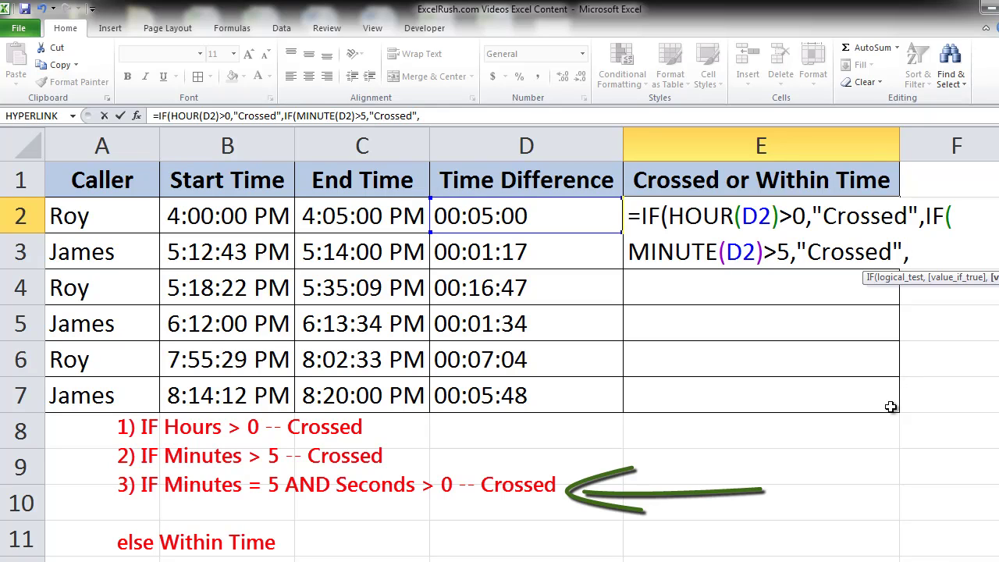
# - Finish E2 with IF(AND(MINUTE(D2)=5,SECOND(D2)>0),"Crossed","Within time") and close all brackets
pyautogui.write('if')
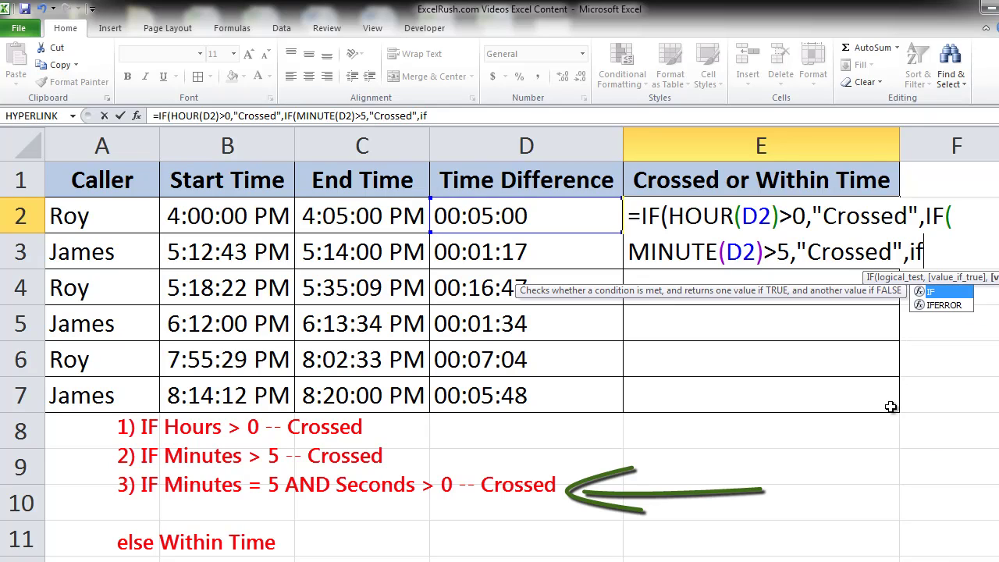
pyautogui.press('Tab')
pyautogui.write('and')
pyautogui.press('Tab')
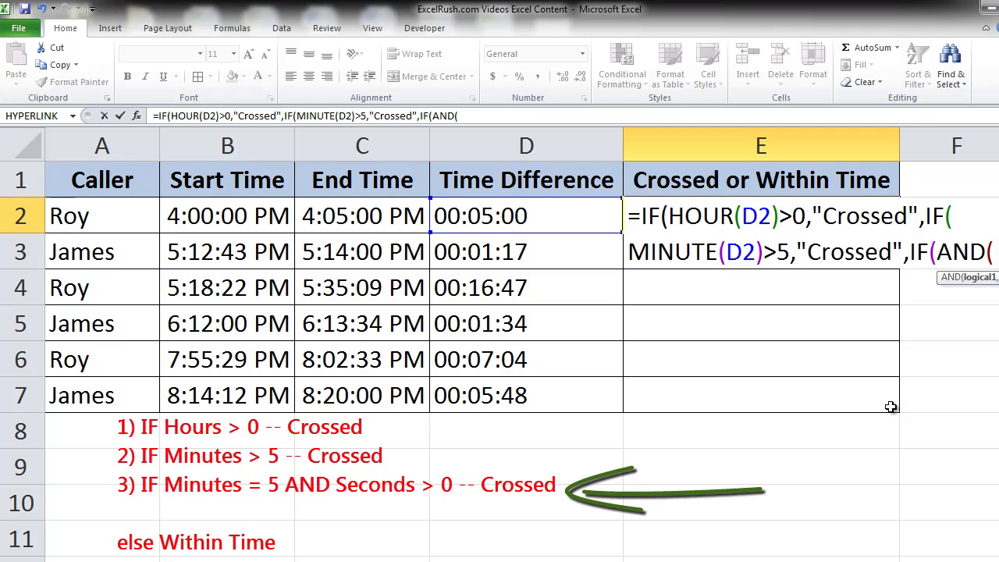
pyautogui.write('minute')
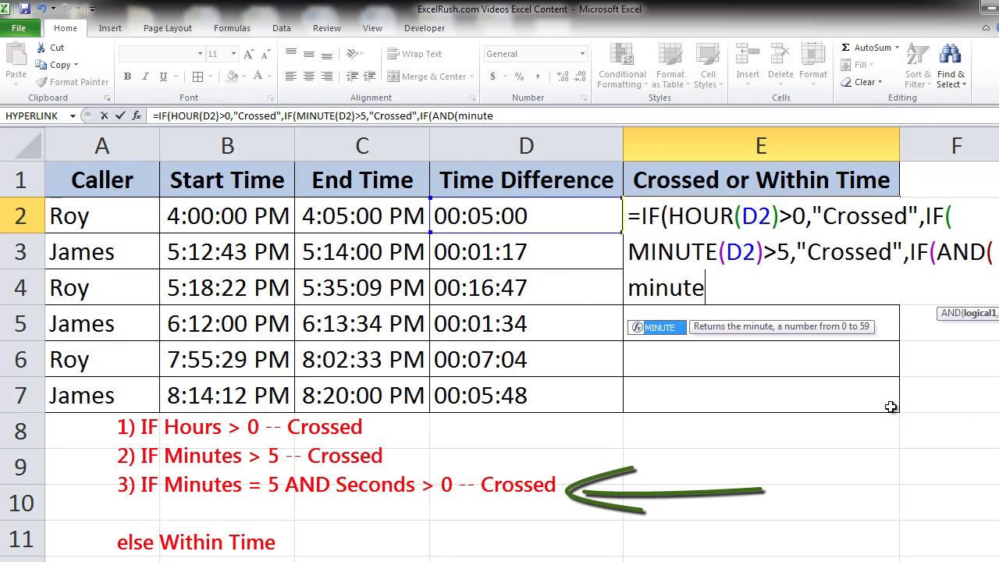
pyautogui.press('Tab')
pyautogui.write('D2)')
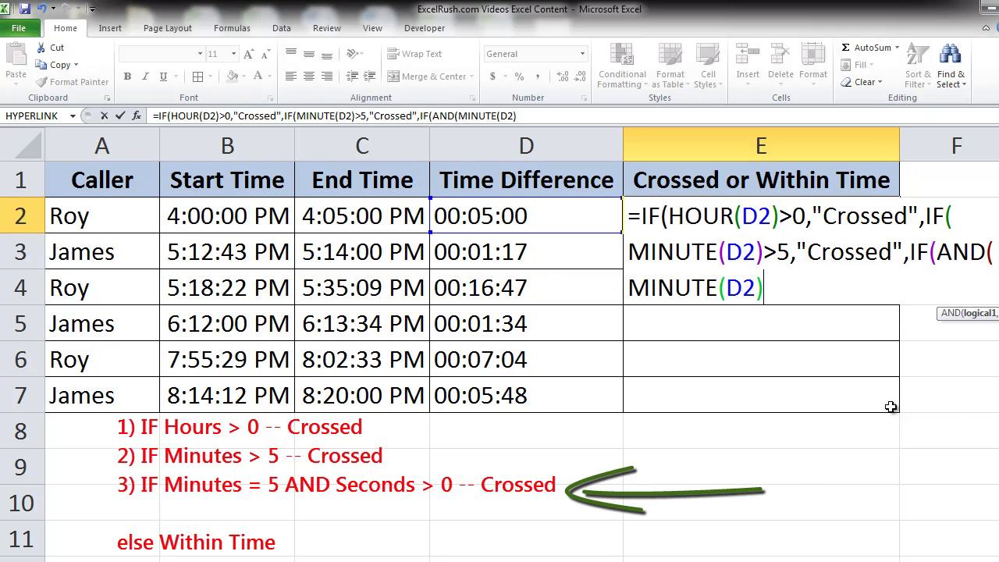
pyautogui.write('=5,sec')
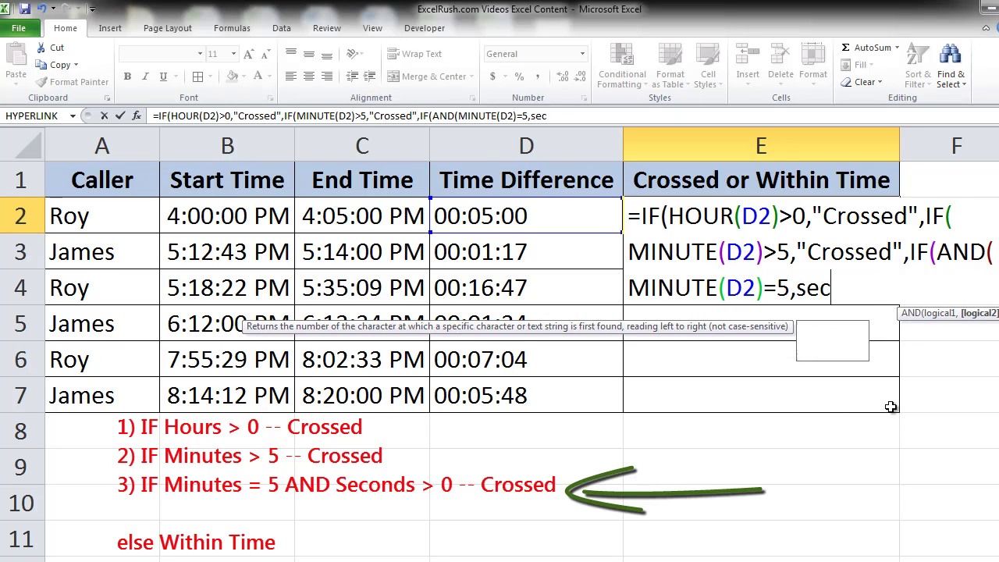
pyautogui.write('on')
pyautogui.press('Tab')
pyautogui.write('D2)')
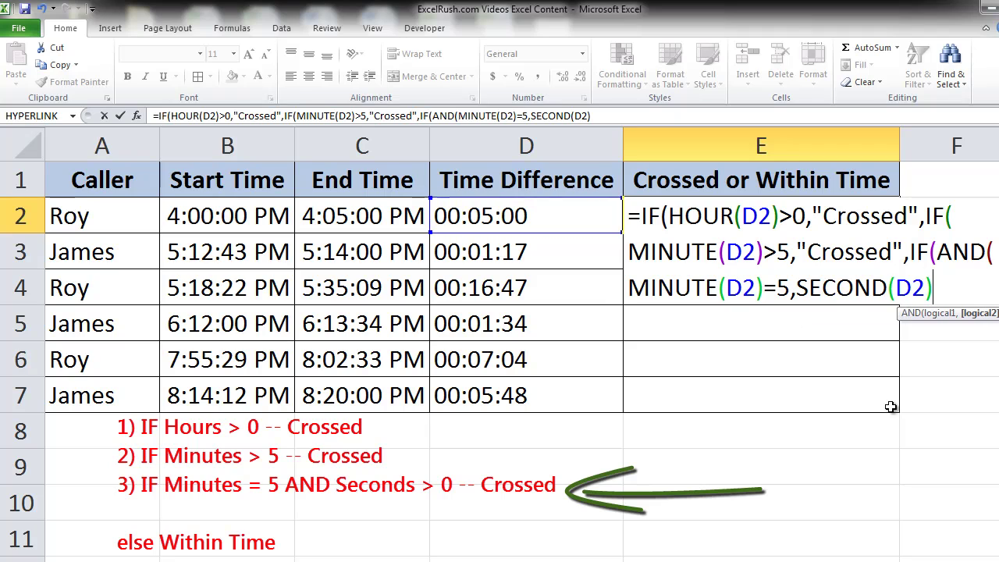
pyautogui.write('>0)')
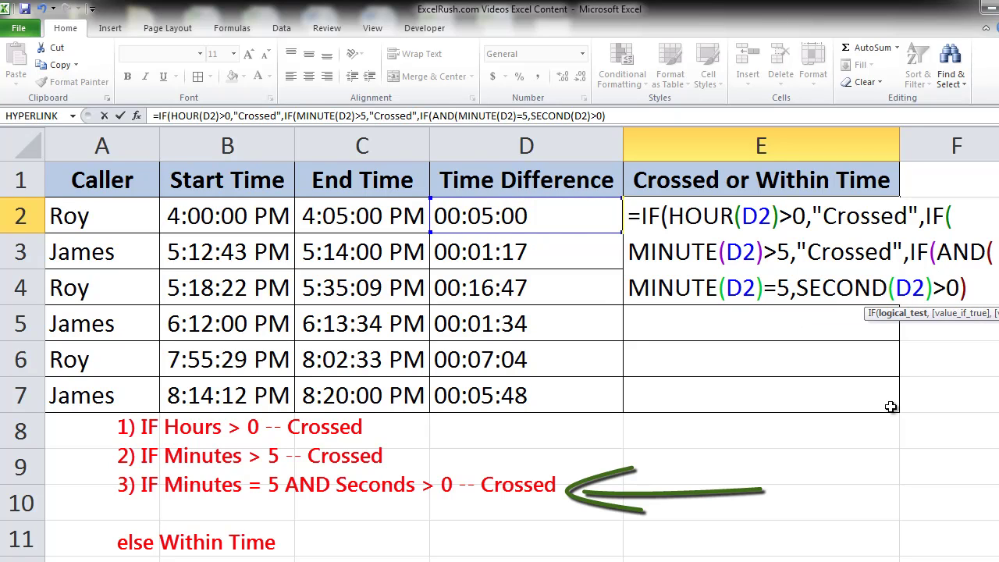
pyautogui.write(',"')
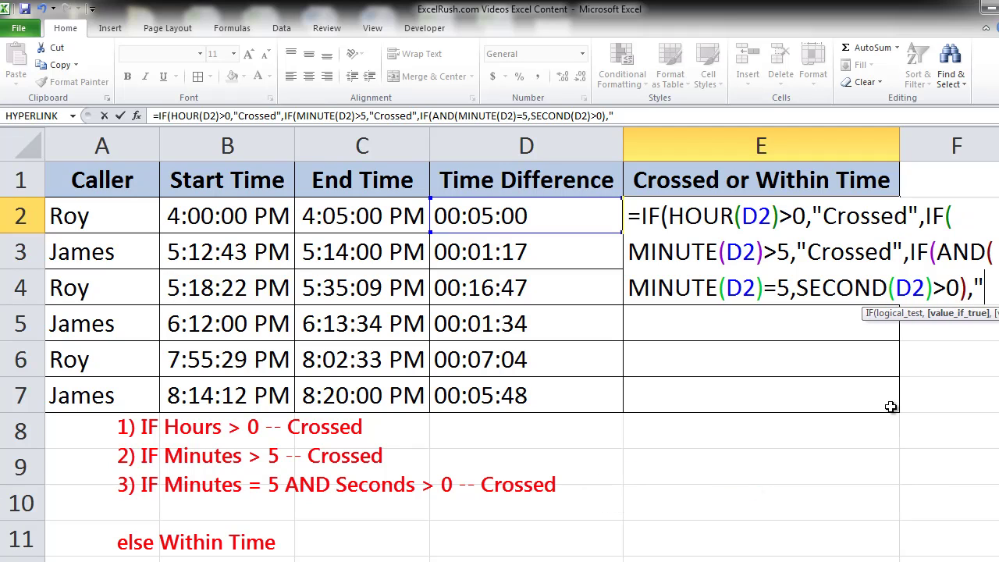
pyautogui.write('Crossed"')
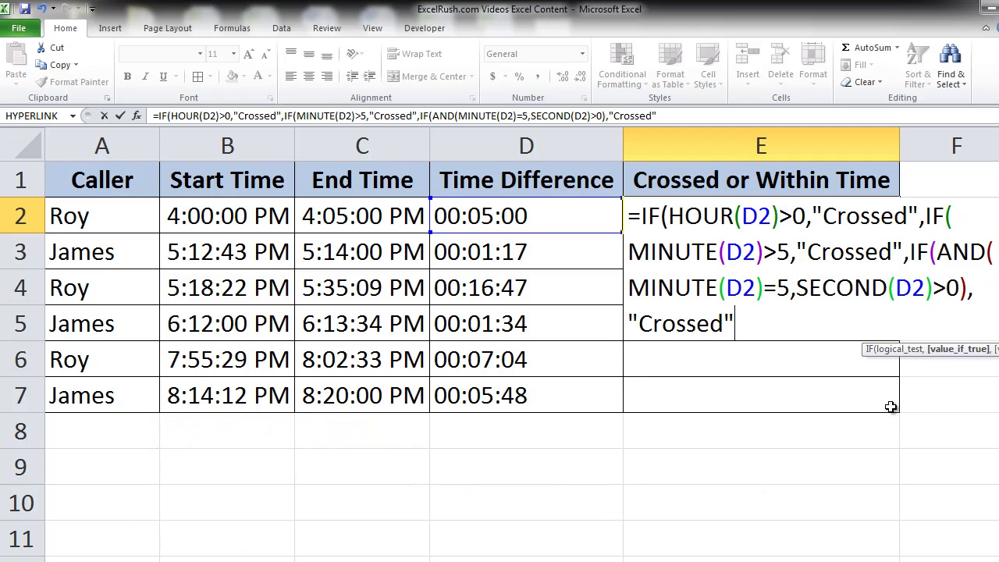
pyautogui.write(',')
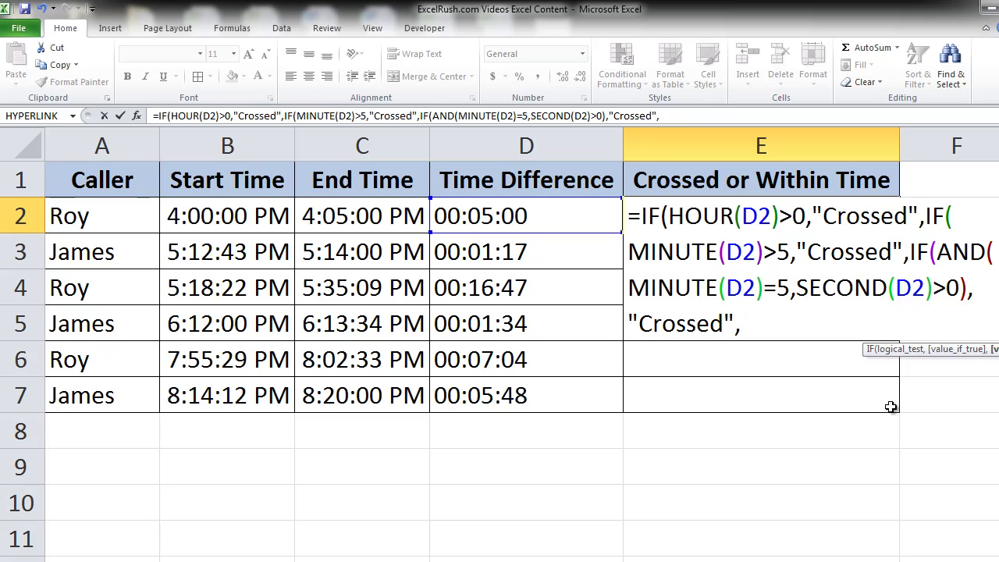
pyautogui.write('"Within')
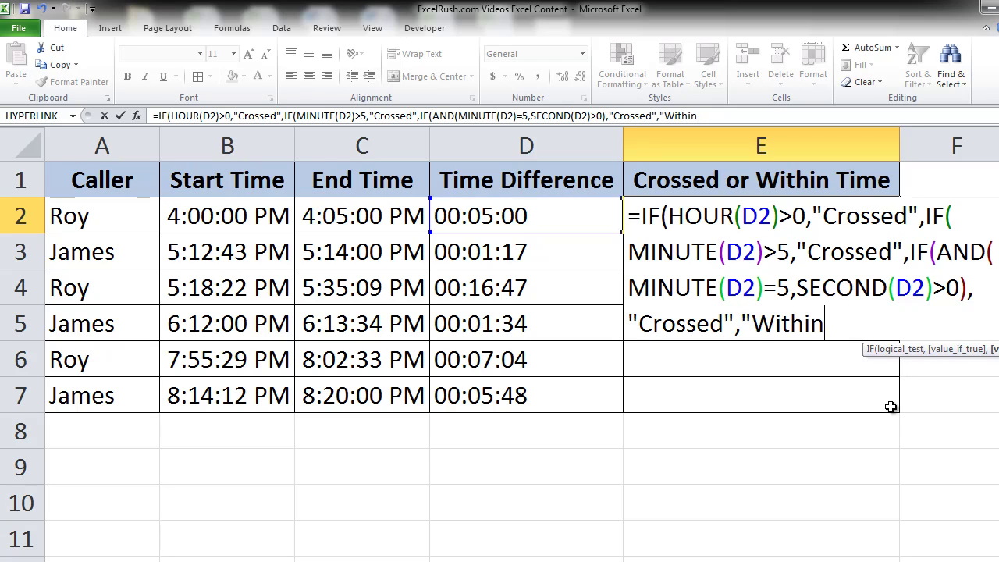
pyautogui.write(' time")')
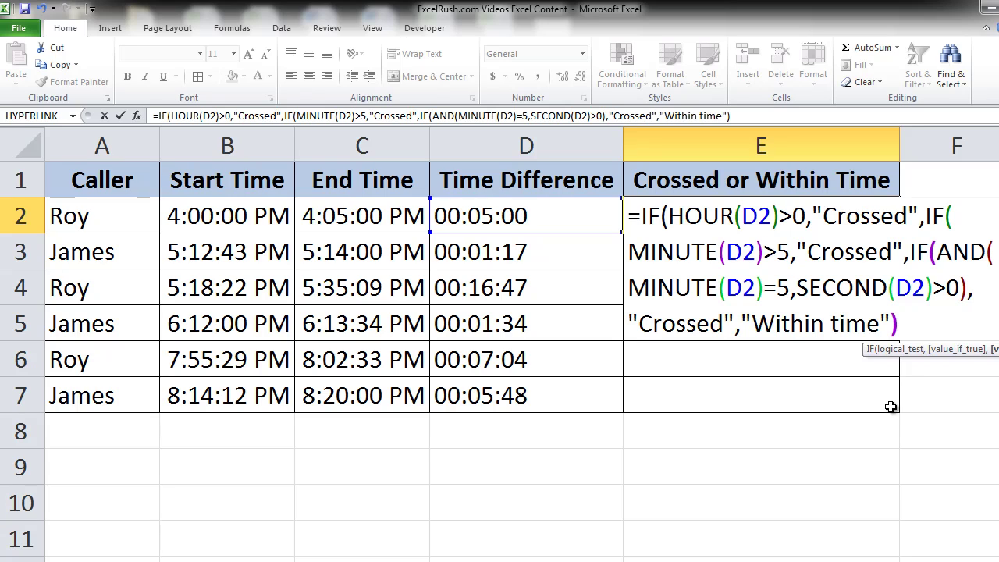
pyautogui.write('))')
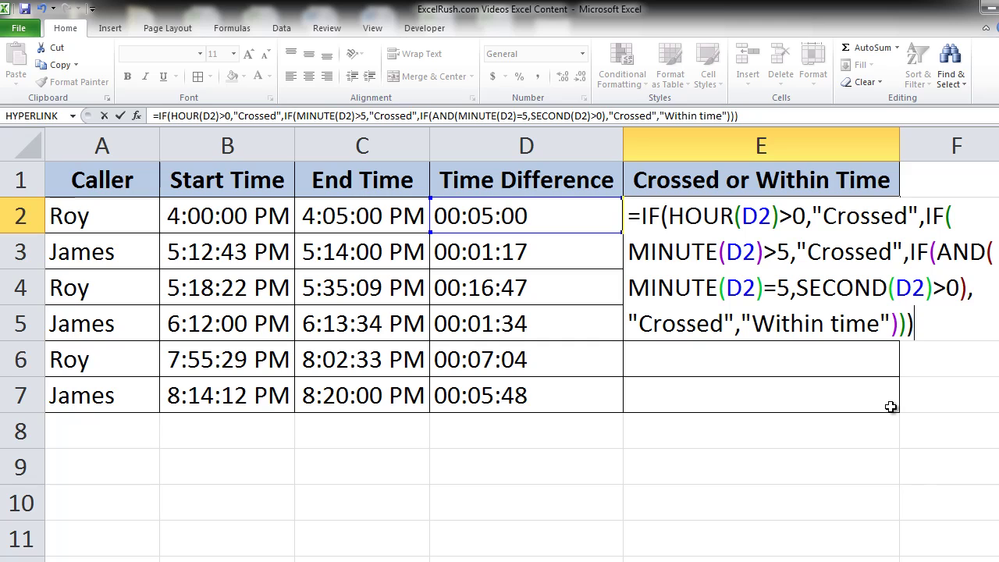
# - Commit E2's nested IF, copy it down through E7, and check the copied formulas
pyautogui.hotkey('ctrl', 'Return')
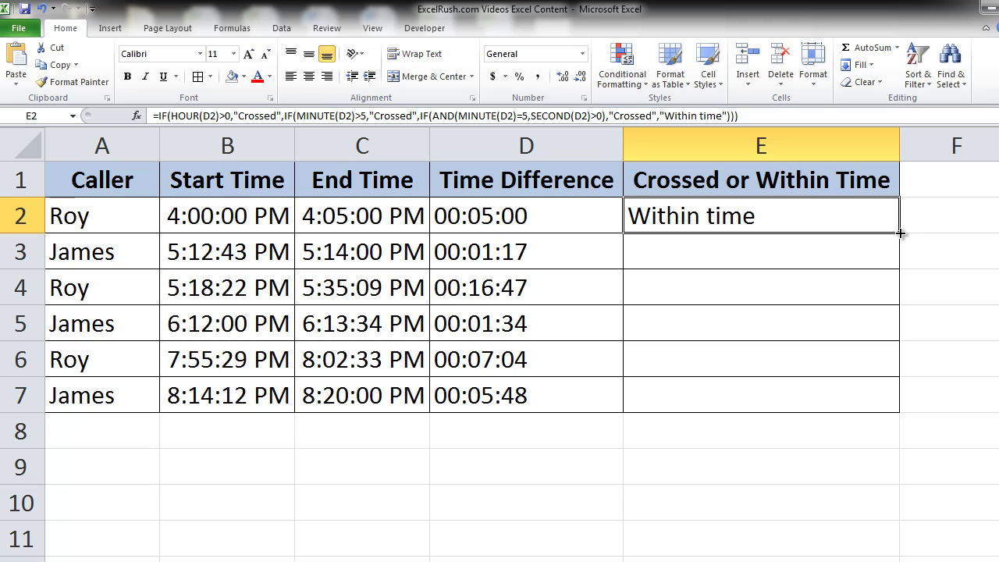
pyautogui.moveTo(900, 233); pyautogui.dragTo(897, 402)
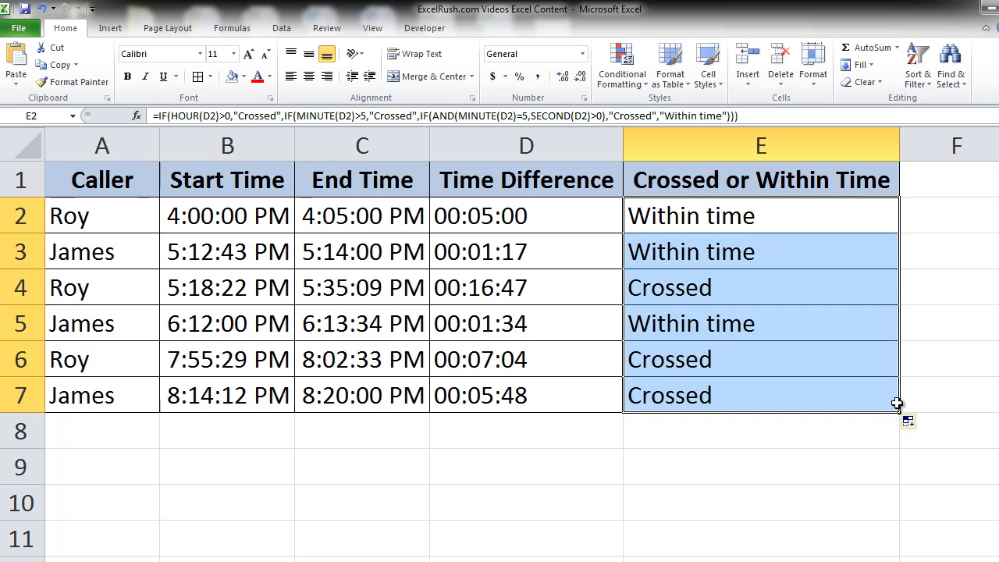
pyautogui.click(793, 259)
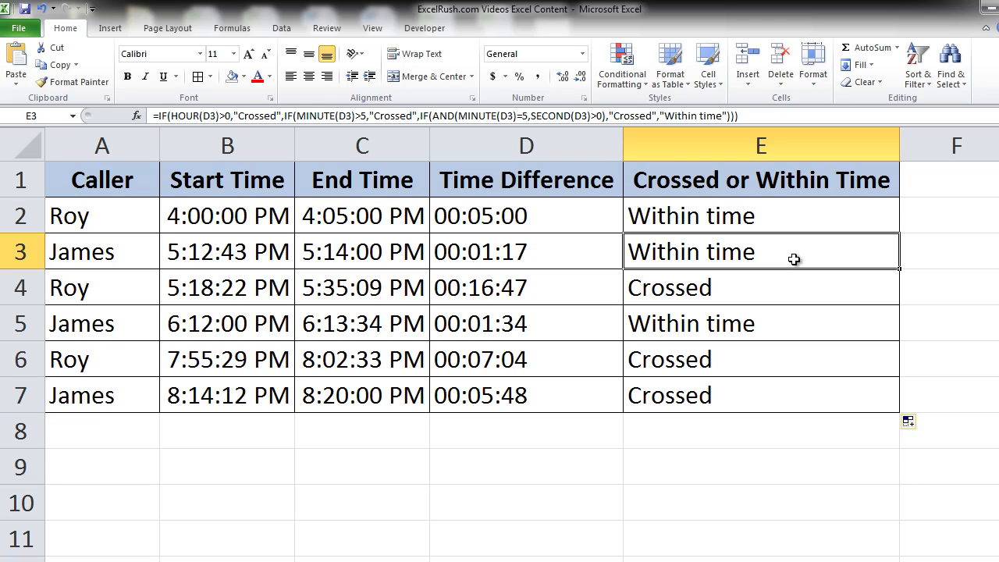
pyautogui.press('Down')
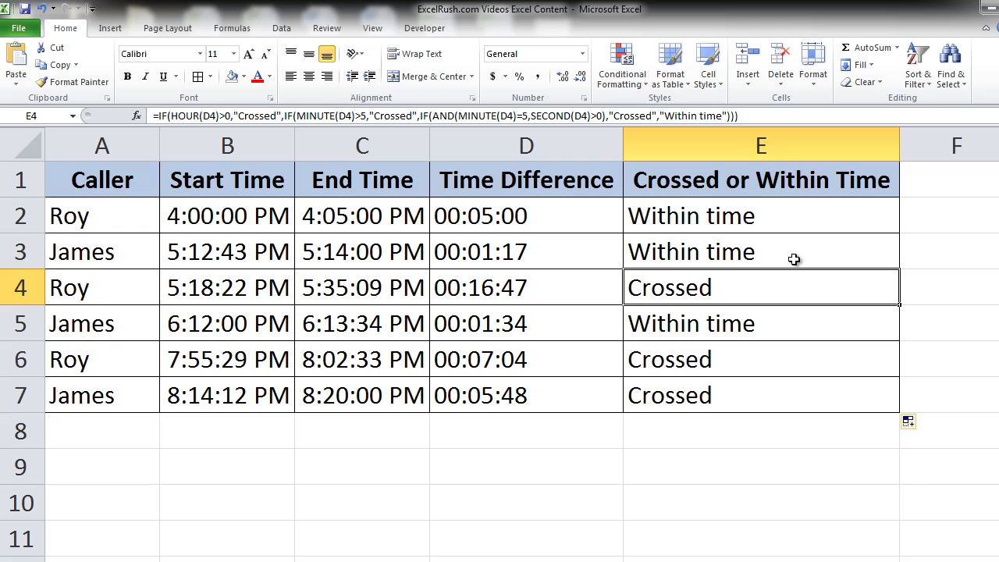
pyautogui.press('Down')
pyautogui.press('Down')
pyautogui.press('Down')
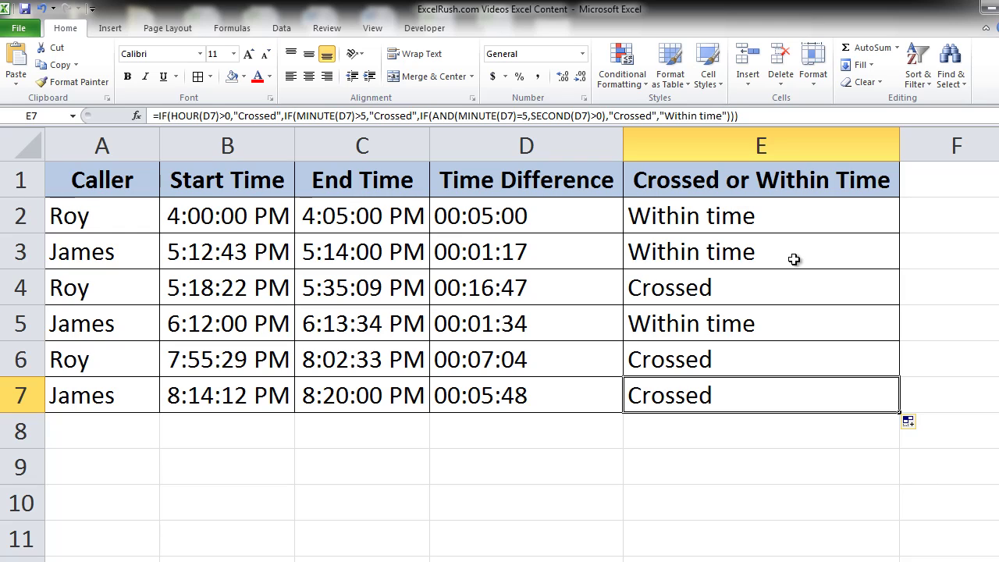
# - Add a Text That Contains 'Crossed' rule to E2:E7 with Light Red Fill and Dark Red Text
pyautogui.moveTo(738, 216); pyautogui.dragTo(746, 388)
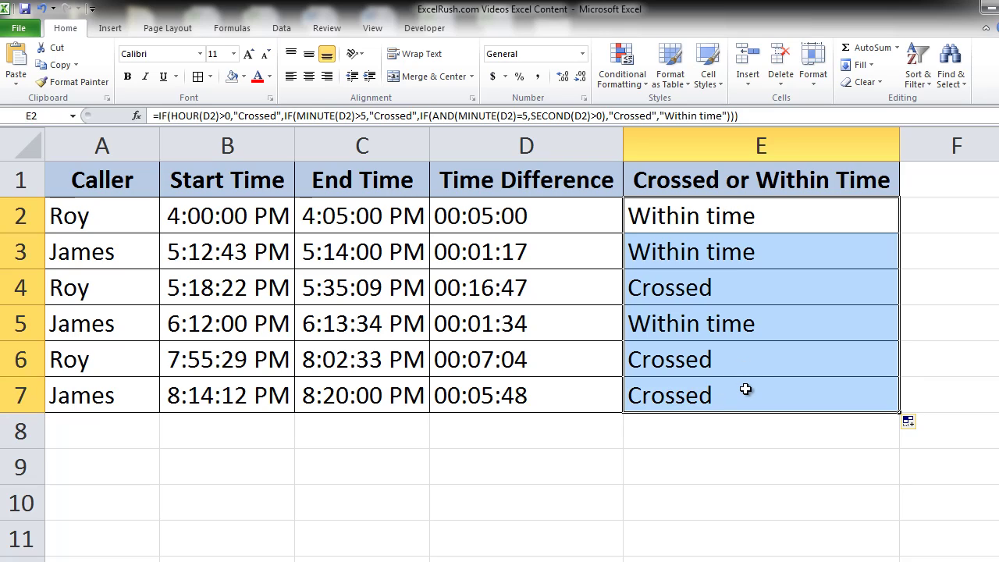
pyautogui.click(634, 78)
pyautogui.moveTo(673, 112)
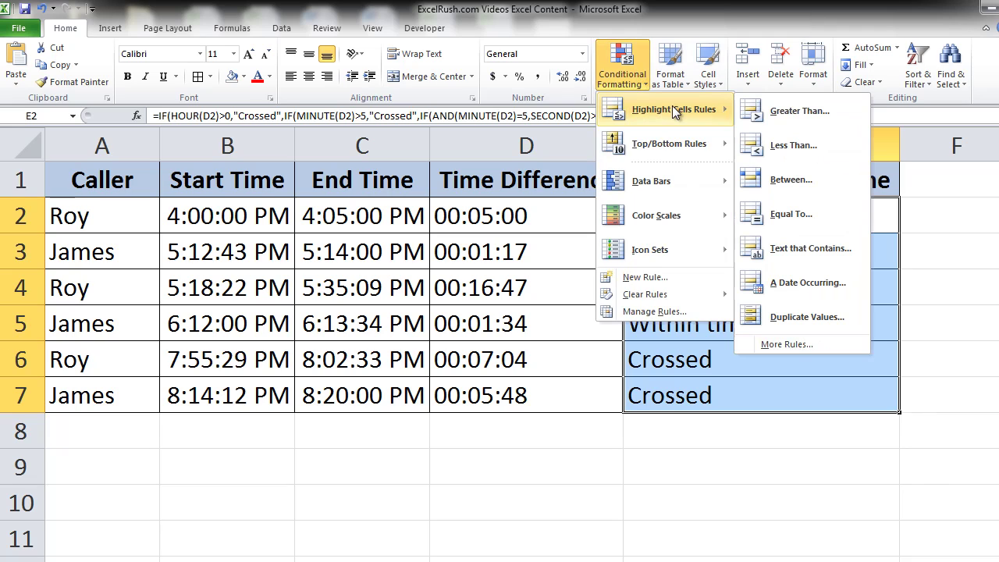
pyautogui.click(848, 248)
pyautogui.moveTo(550, 250); pyautogui.dragTo(429, 195)
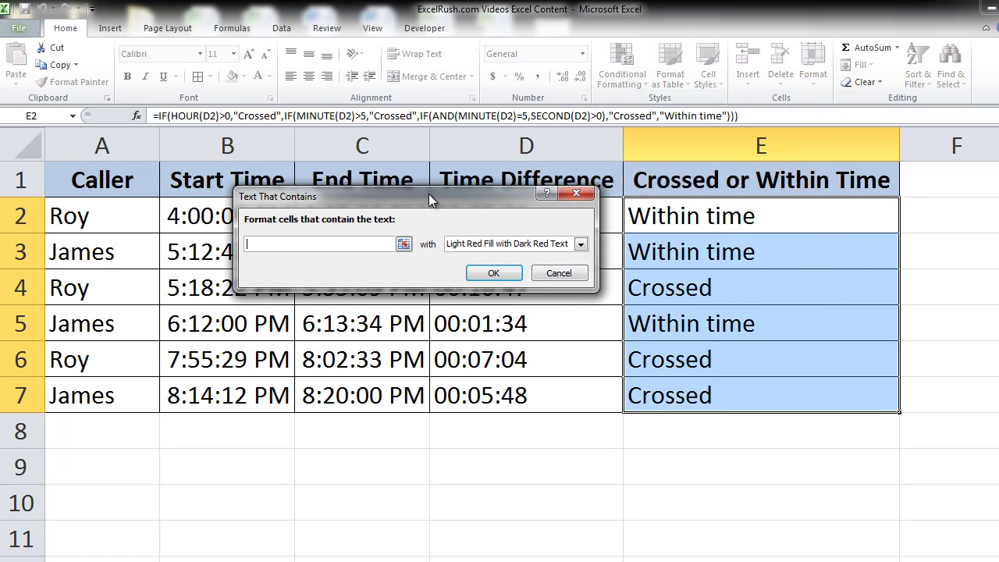
pyautogui.write('Crossed')
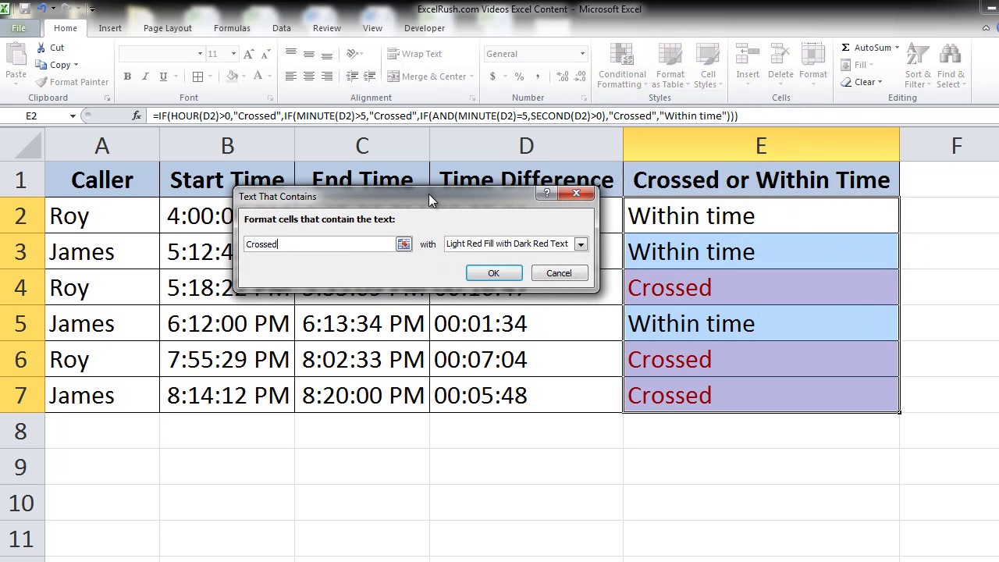
pyautogui.click(556, 245)
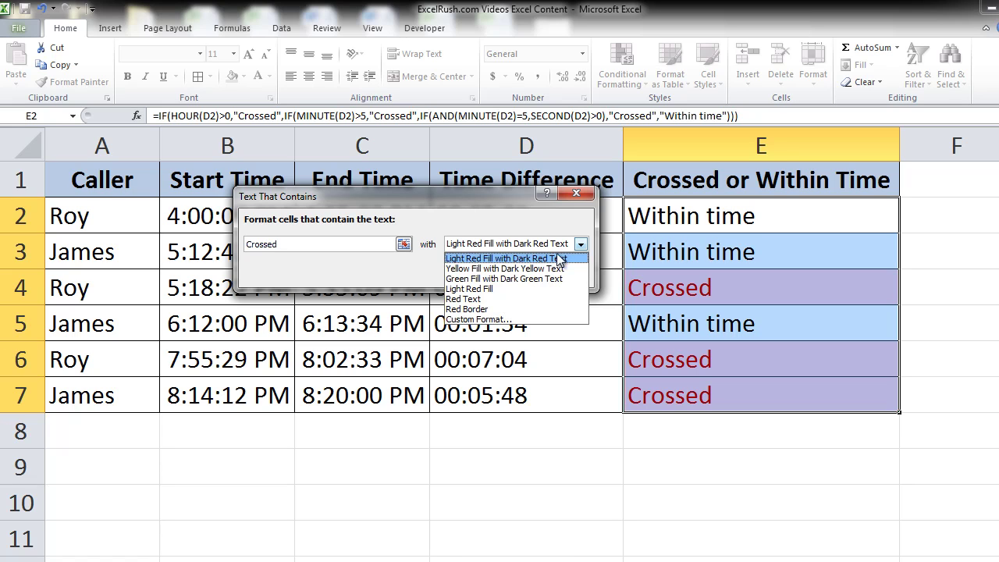
pyautogui.click(556, 256)
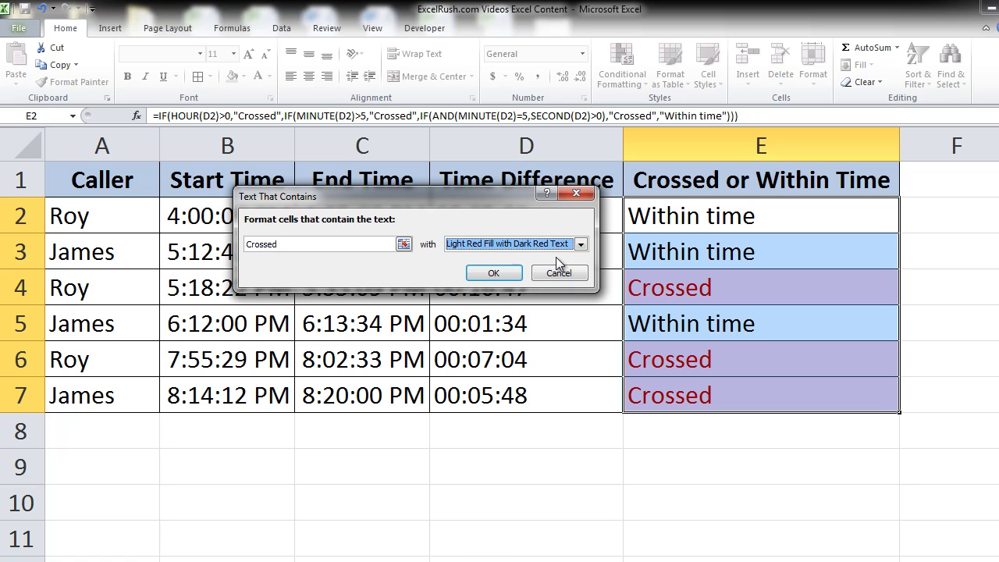
pyautogui.click(515, 274)
pyautogui.click(969, 255)
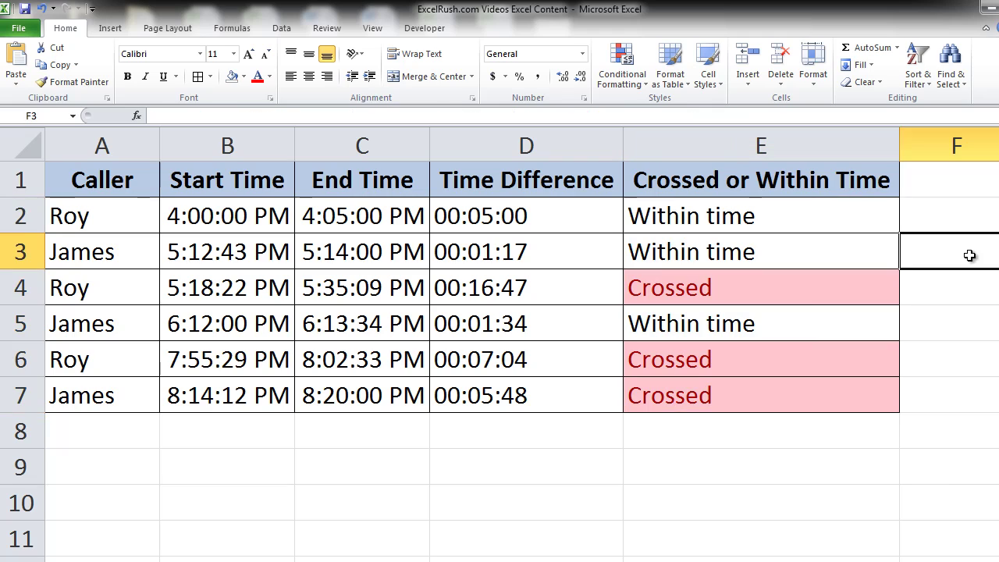